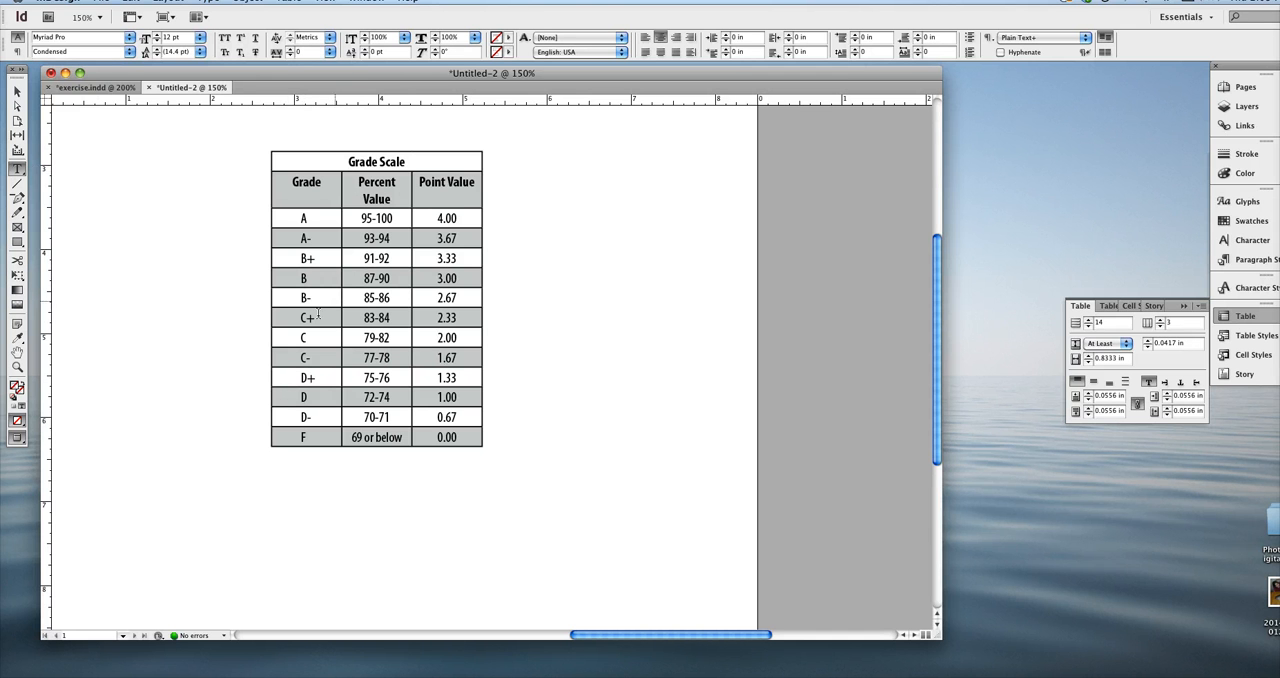
Check which cell options are available while only the Grade Scale table's text frame is selected.
drag(325, 282, 312, 273)
click(18, 91)
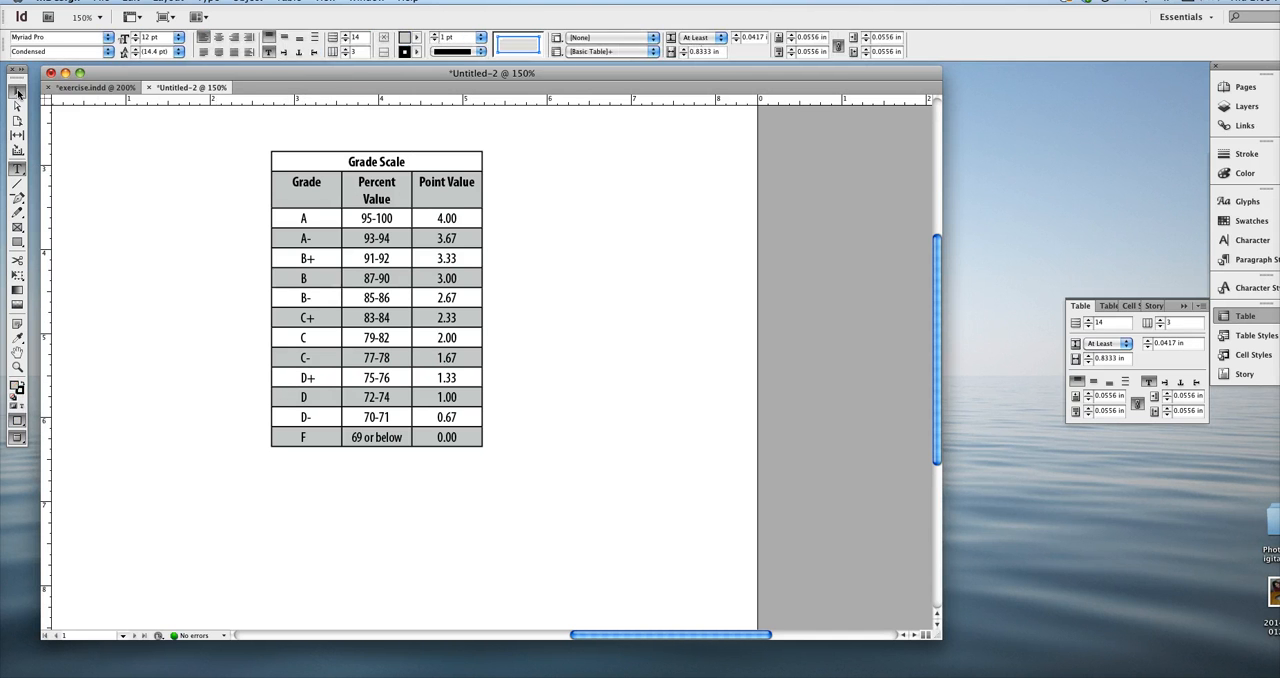
click(241, 201)
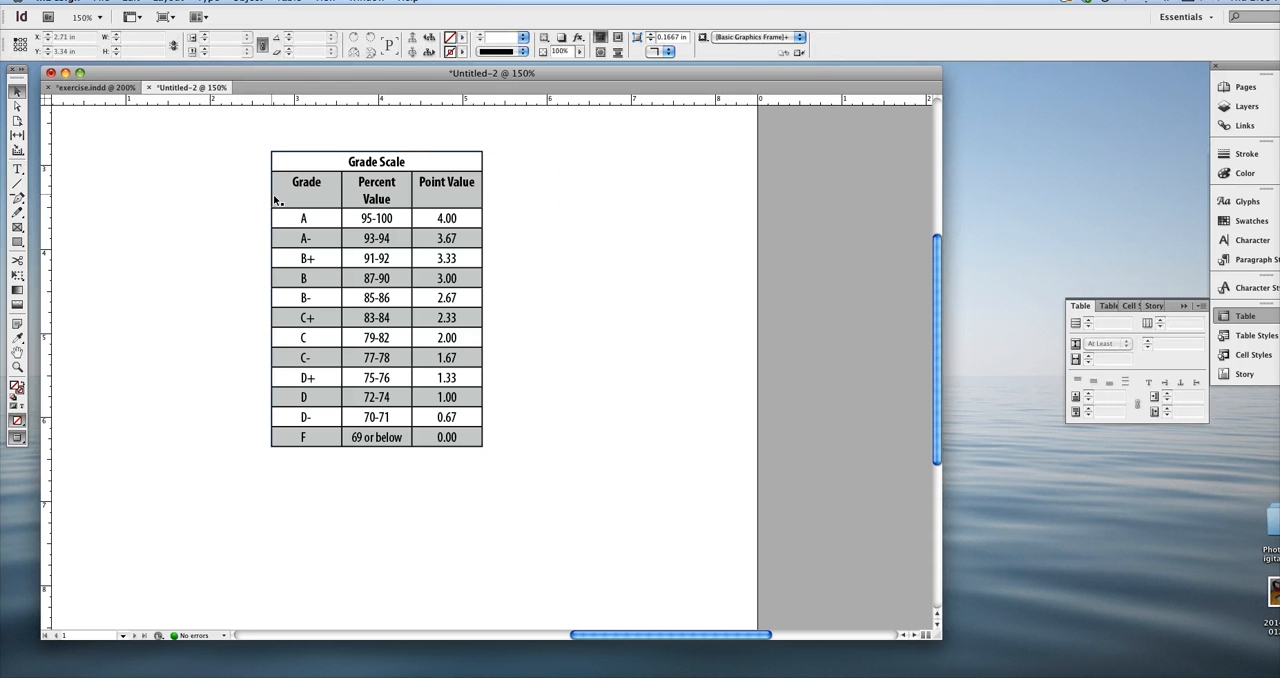
click(278, 201)
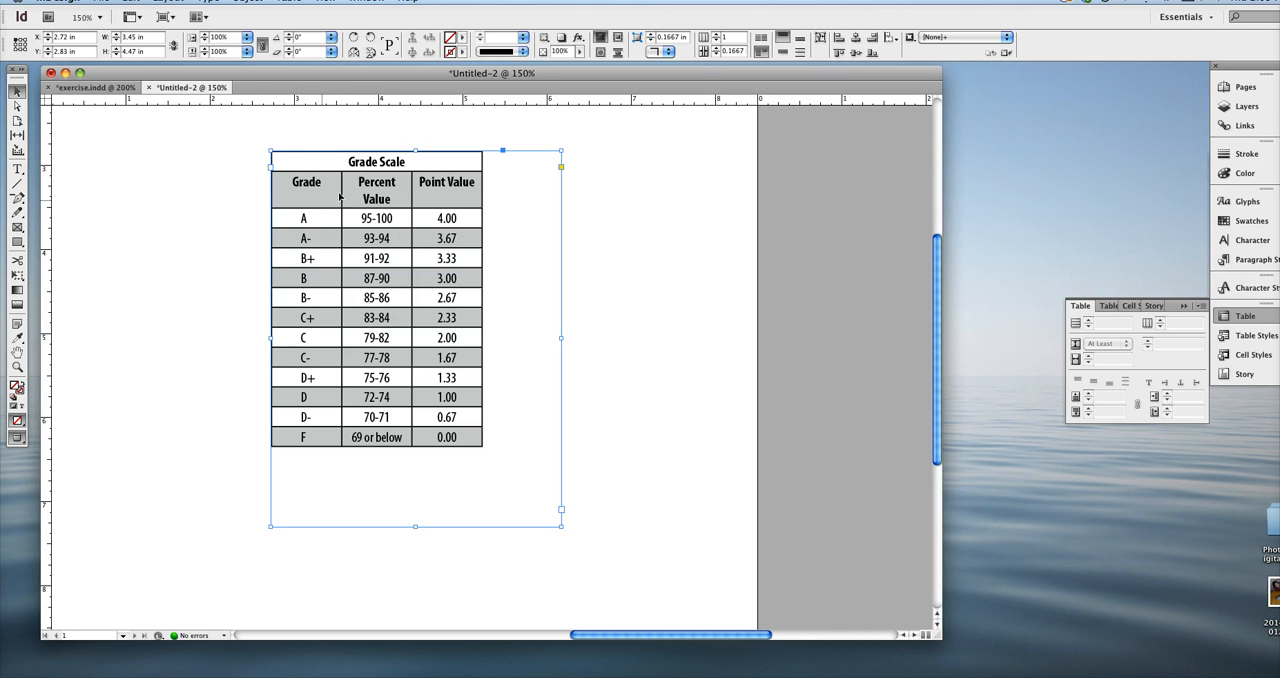
click(289, 1)
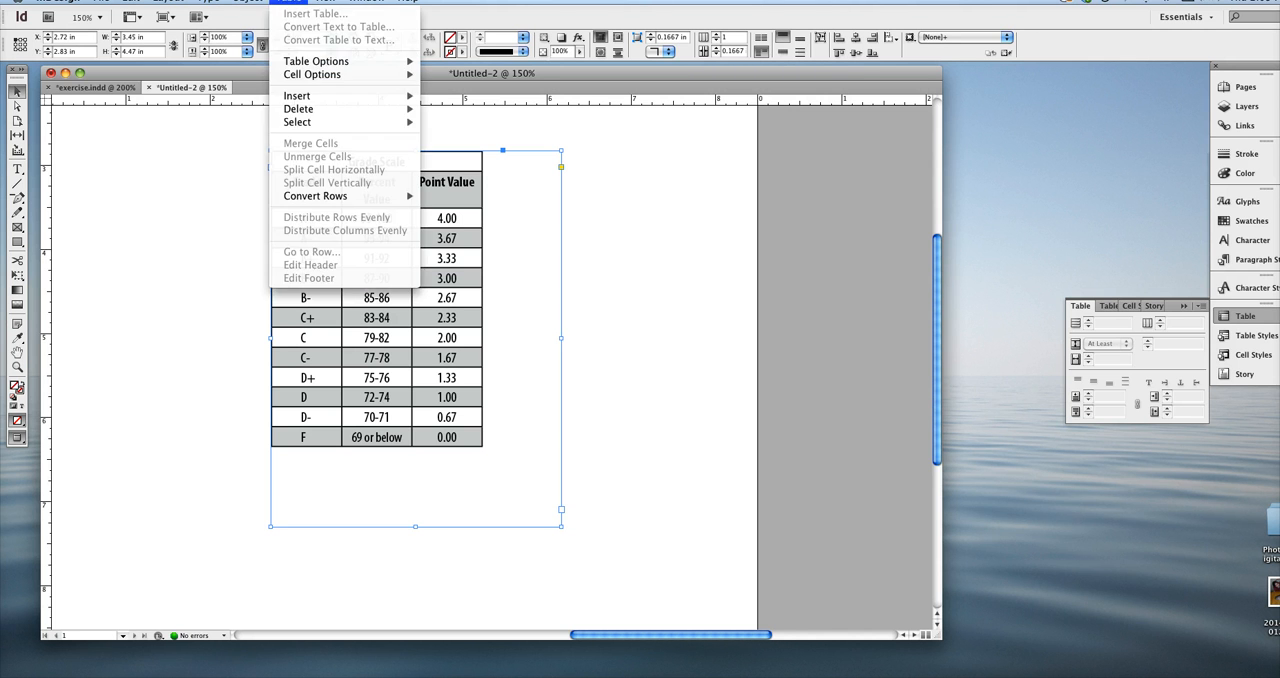
mouse_move(339, 76)
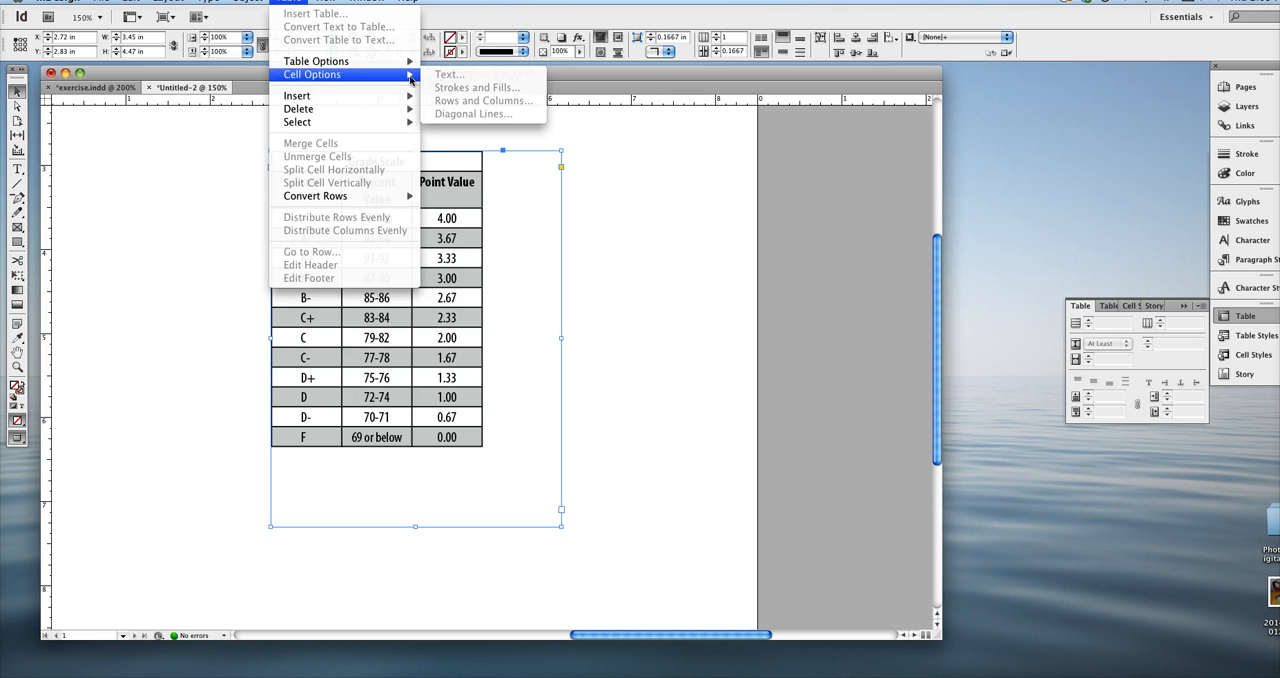
click(17, 93)
click(17, 170)
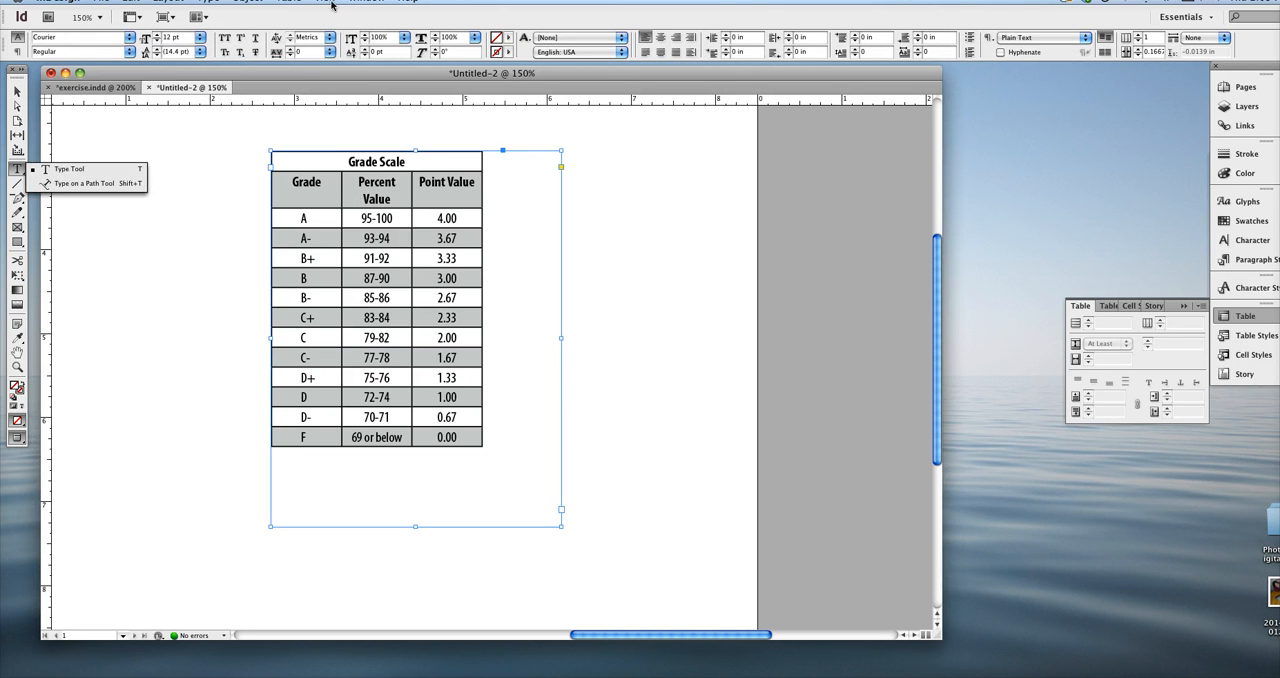
click(296, 6)
mouse_move(325, 75)
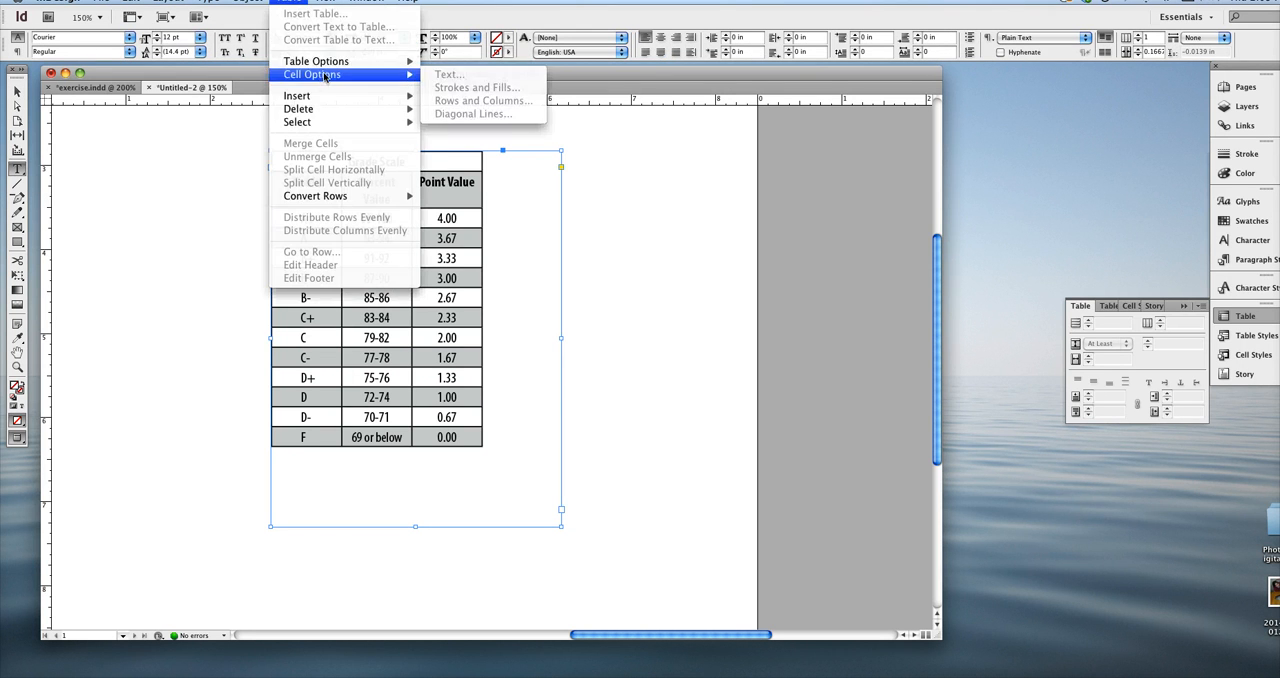
click(436, 297)
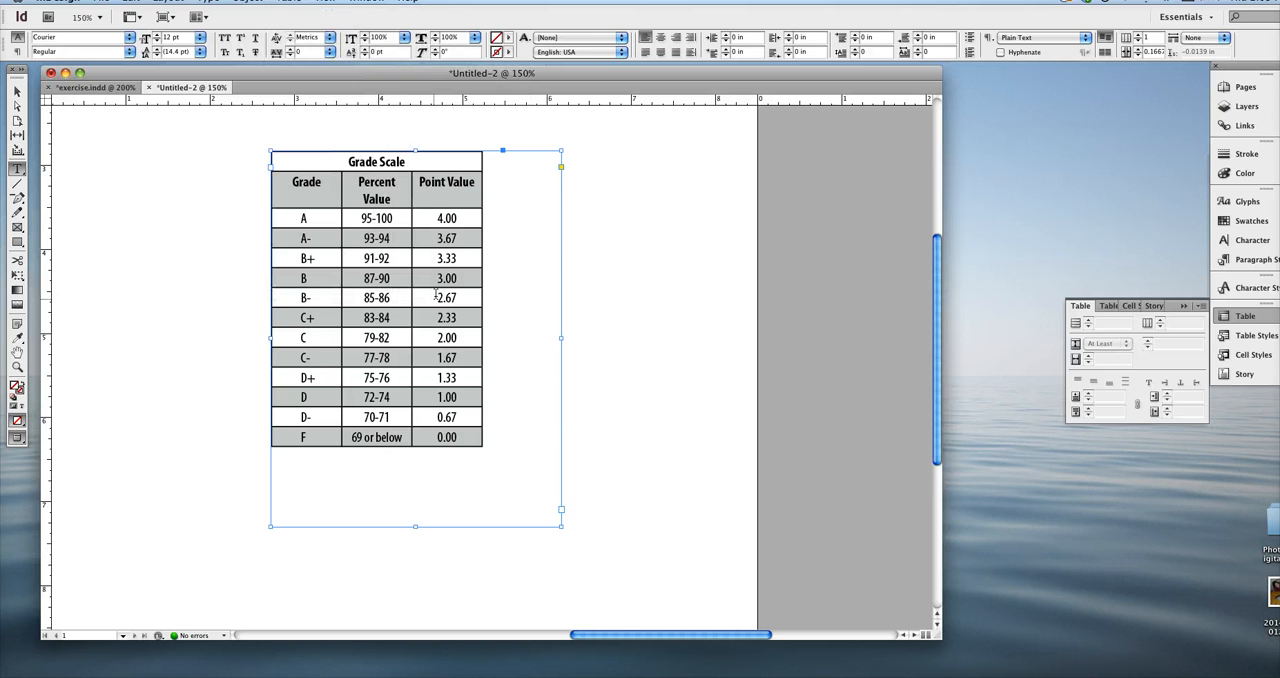
click(375, 257)
drag(391, 258, 364, 258)
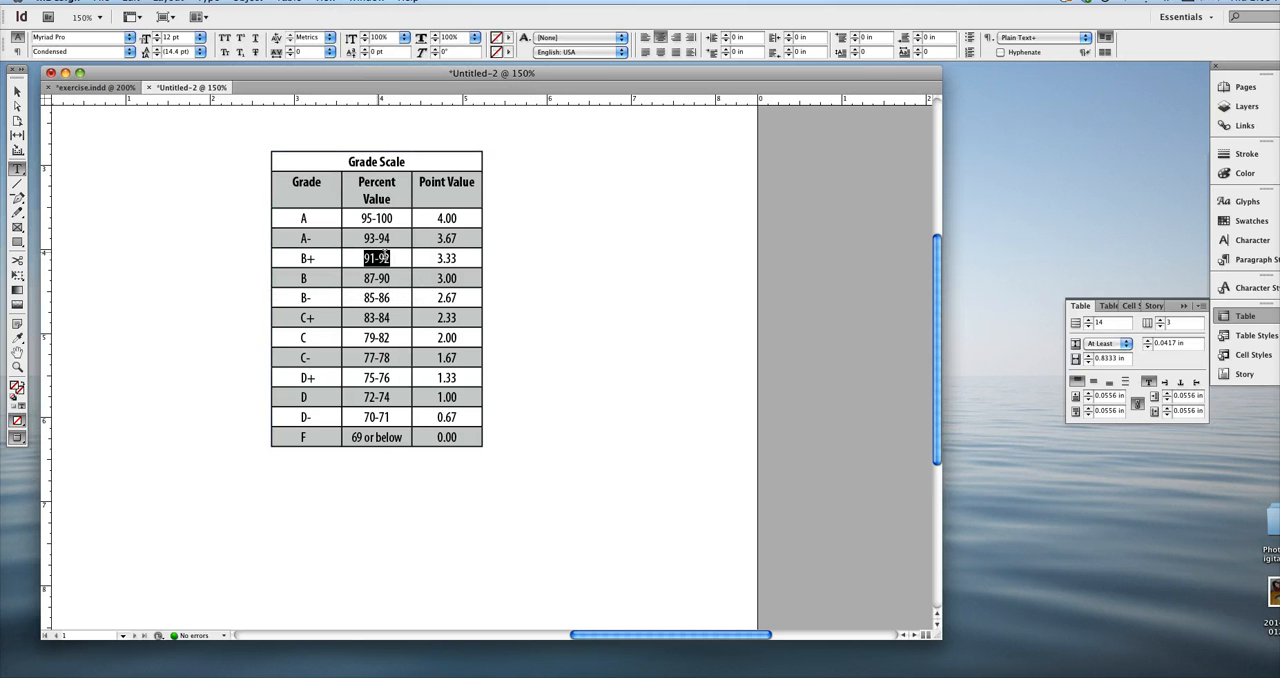
click(319, 214)
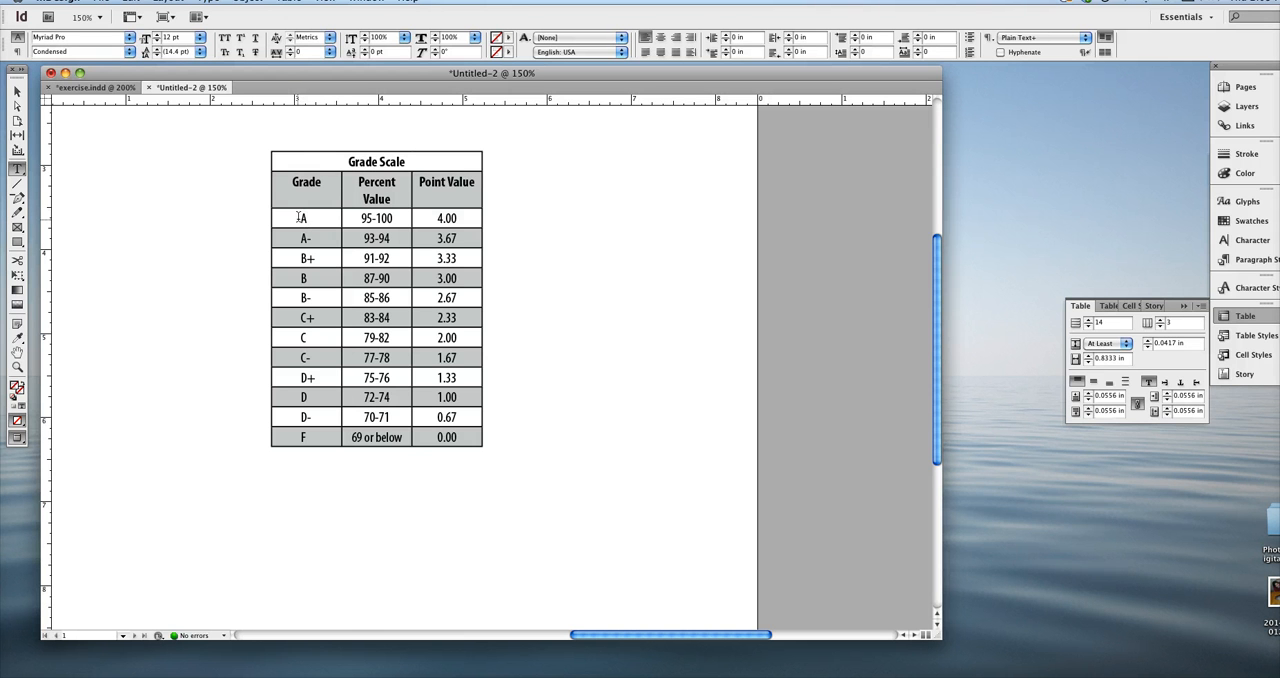
Select the entire Grade Scale table and open its cell text options.
click(270, 153)
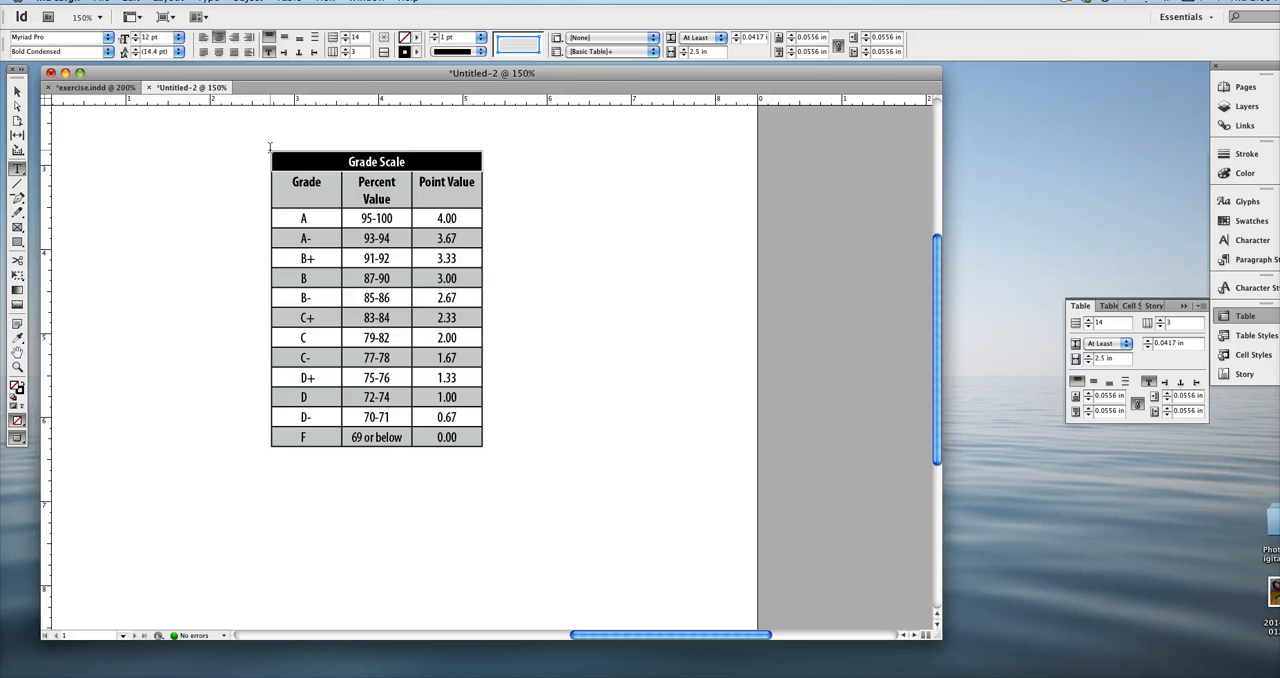
click(270, 147)
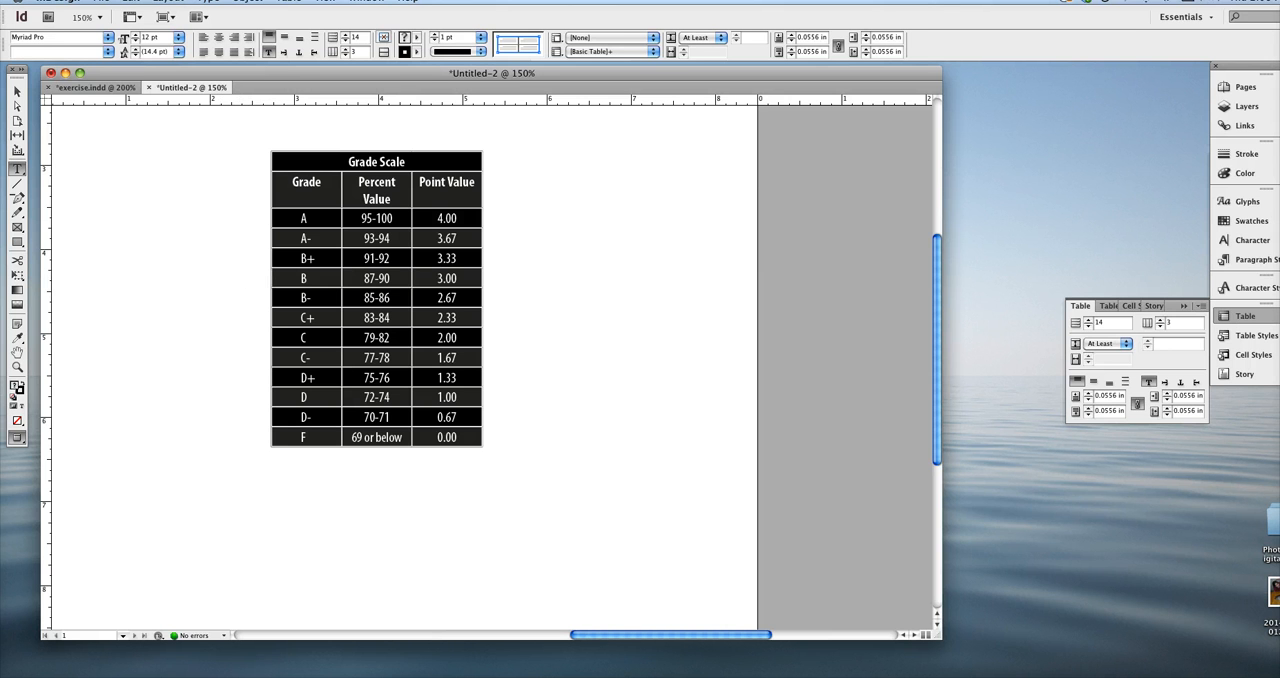
click(294, 3)
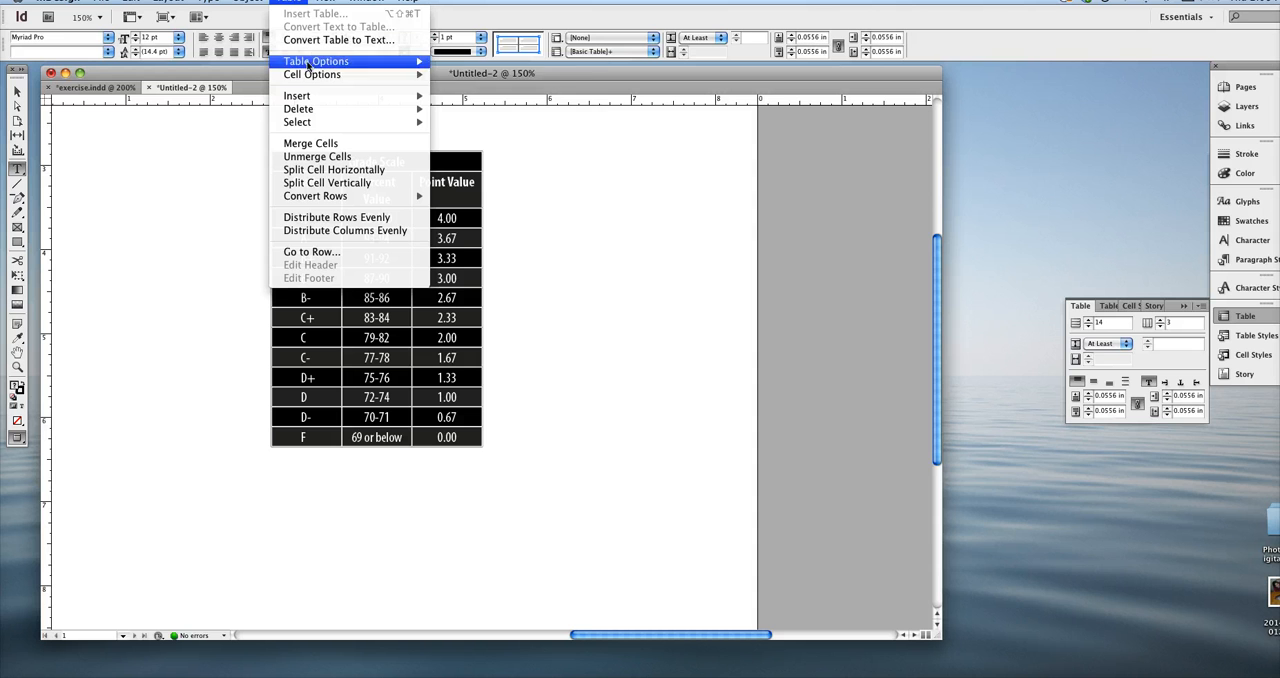
mouse_move(320, 64)
mouse_move(402, 76)
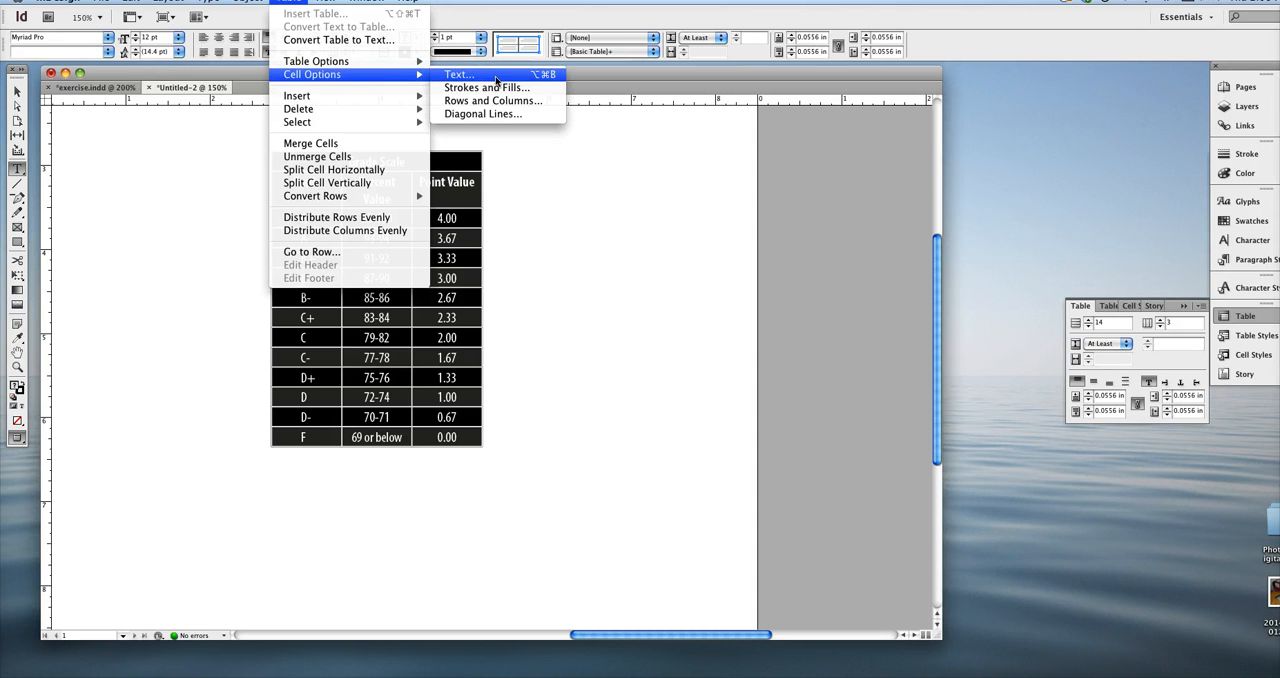
click(496, 74)
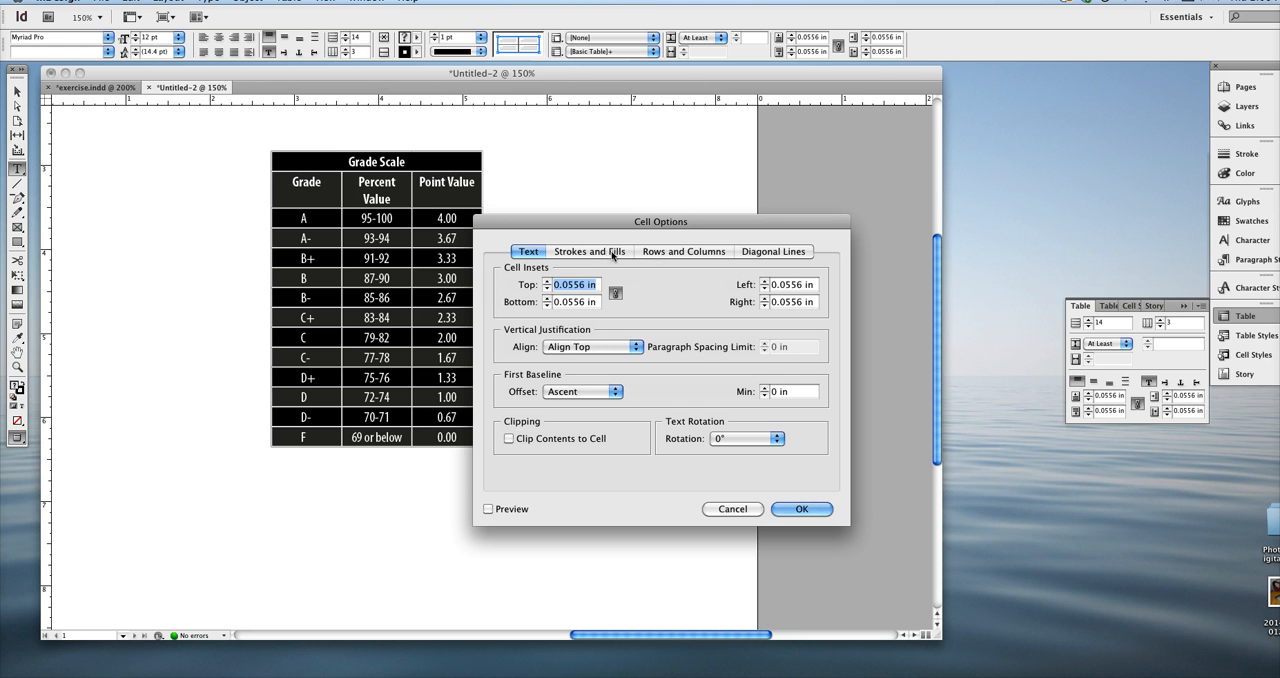
Set the stroke of all table cells to [Paper] with a 3 pt weight, apply it and deselect the table.
click(608, 252)
drag(711, 222, 766, 160)
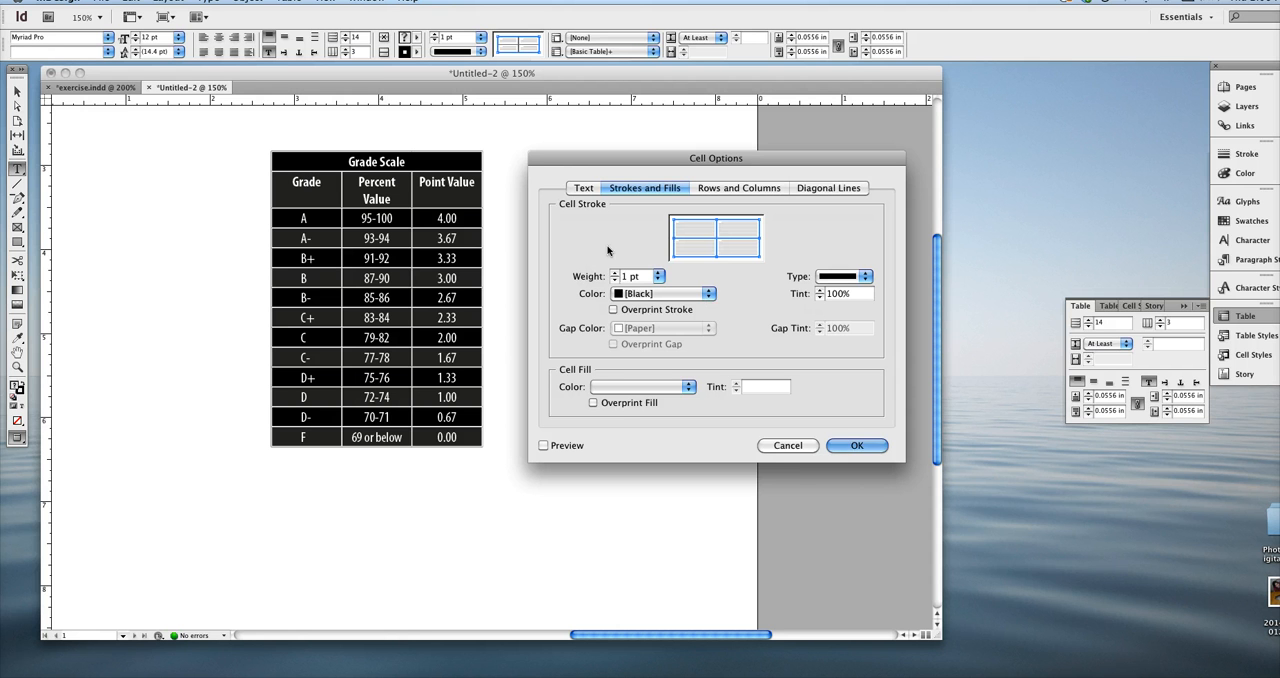
click(663, 293)
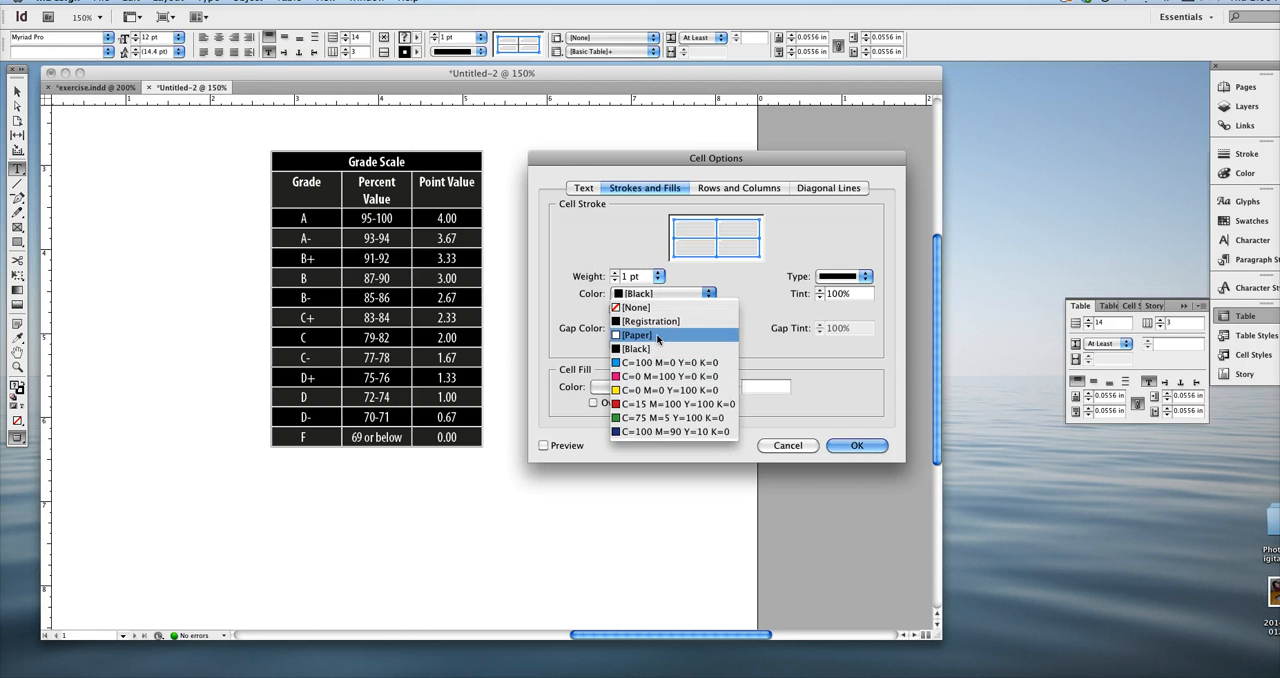
click(658, 335)
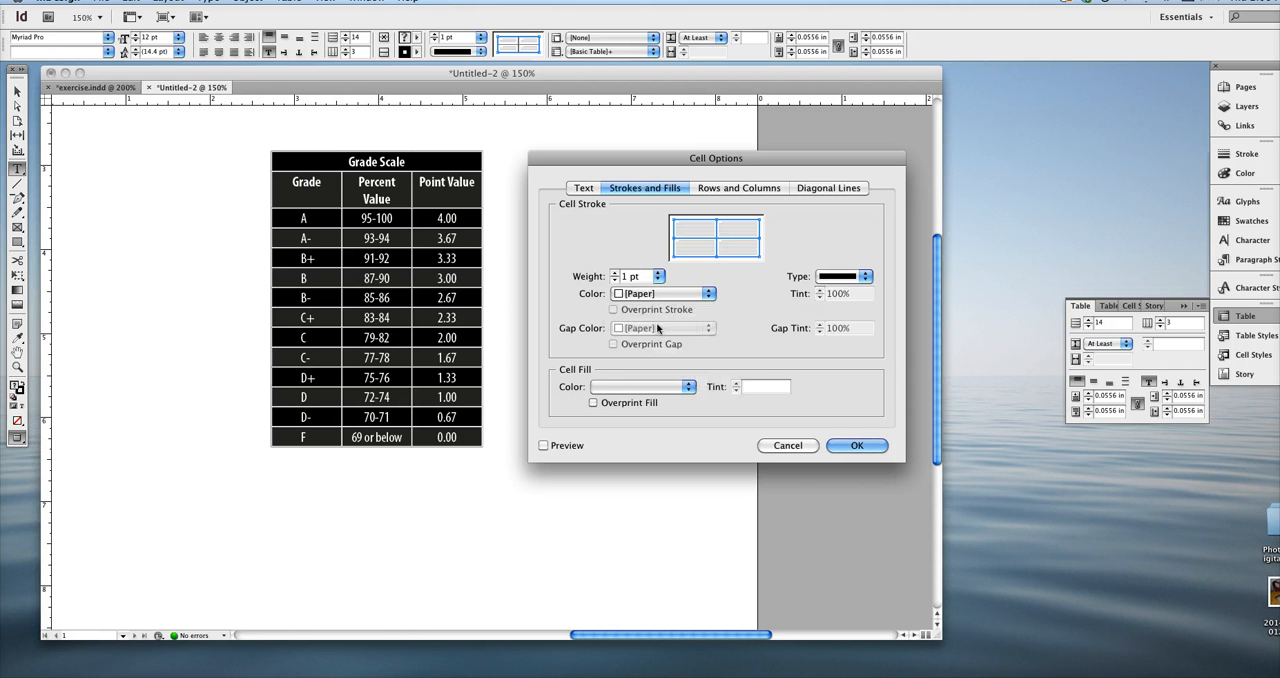
click(615, 274)
click(615, 274)
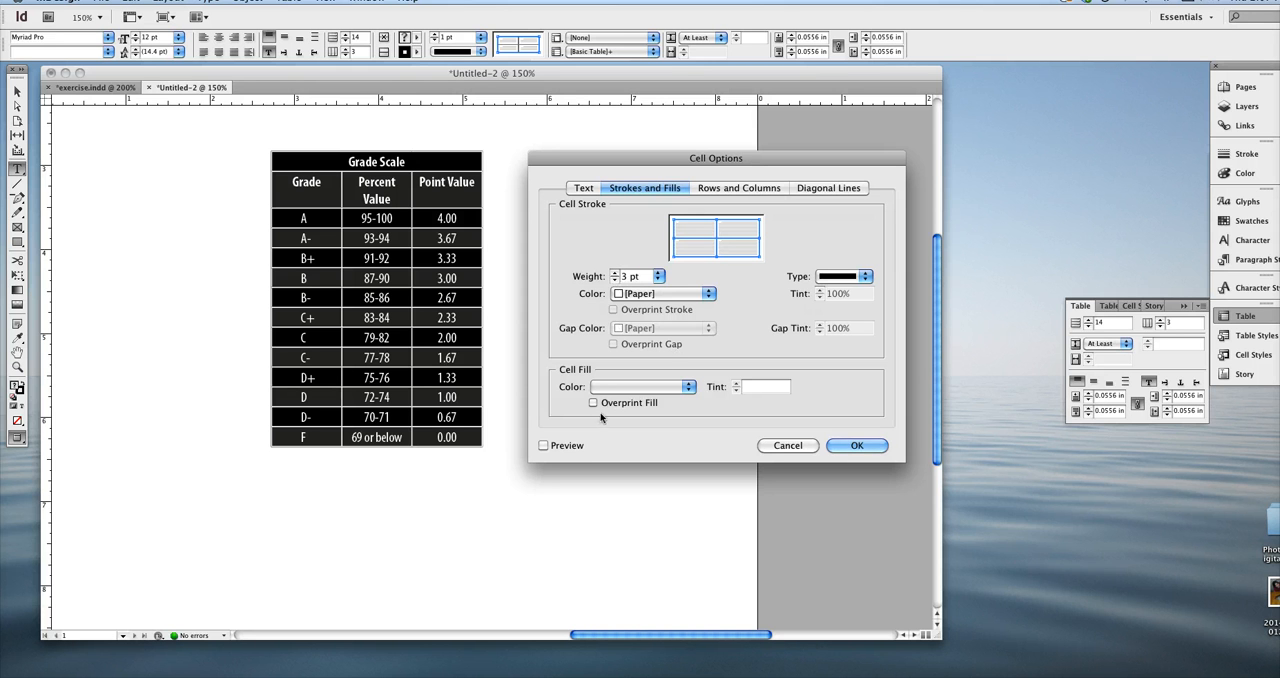
click(854, 446)
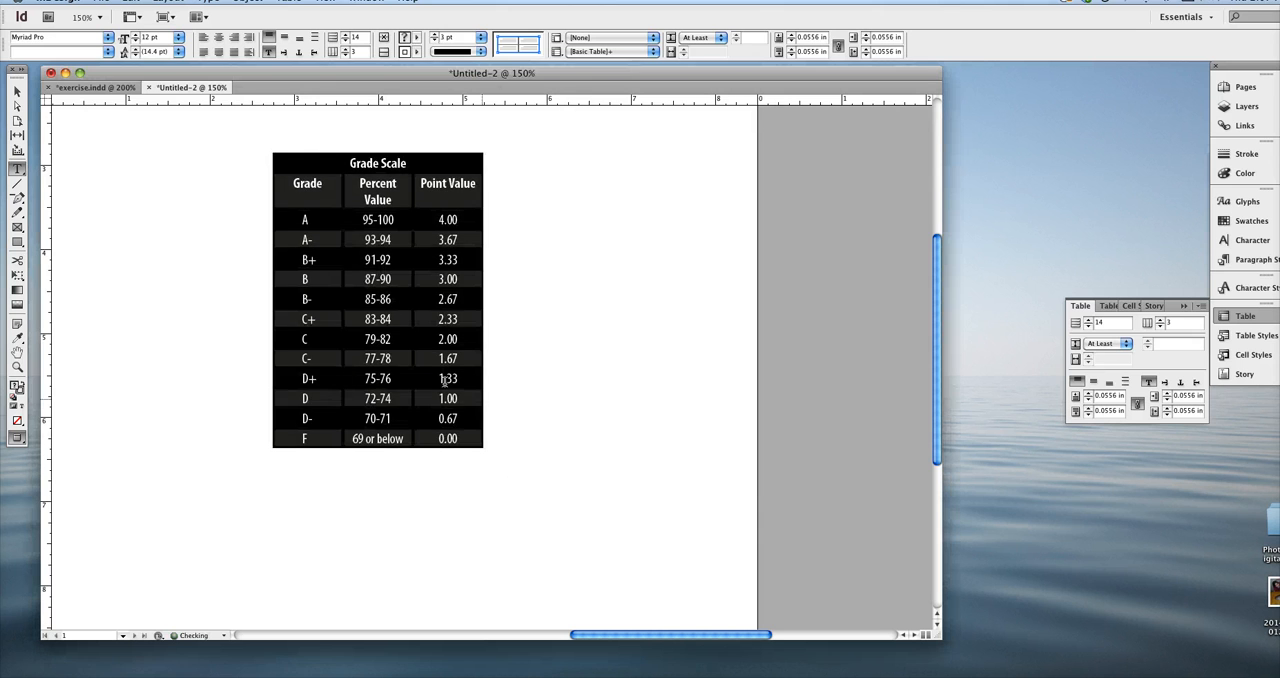
click(17, 91)
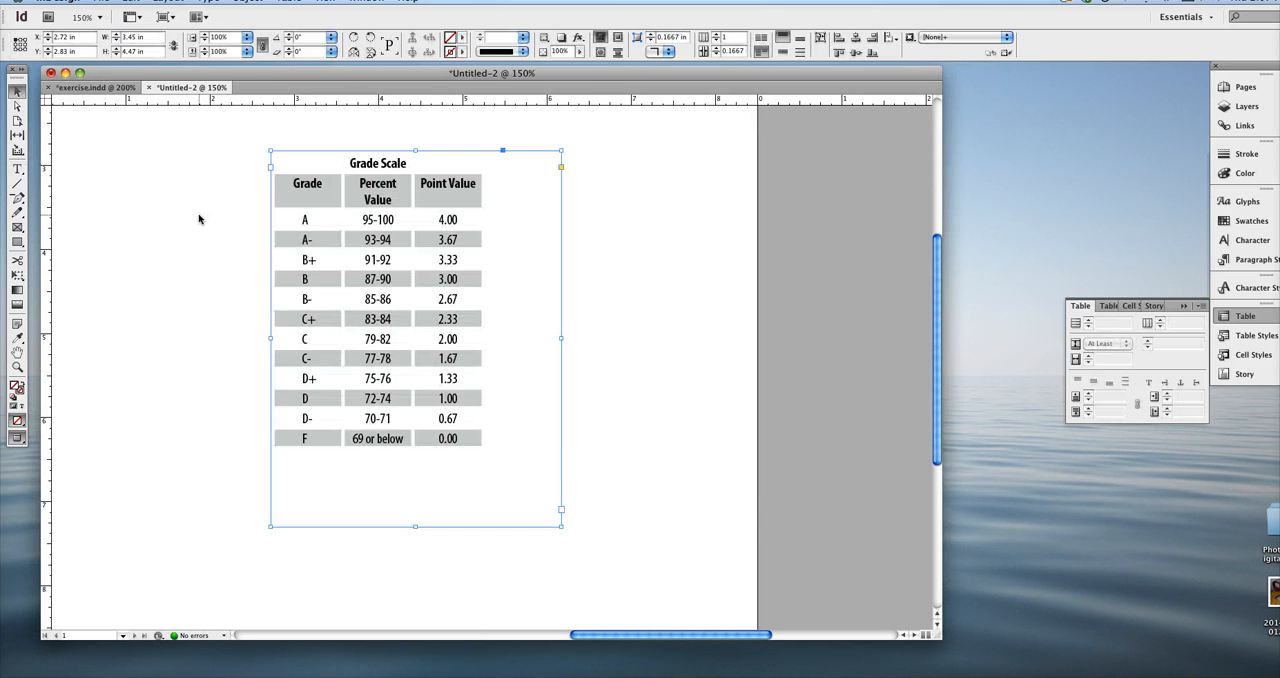
click(197, 220)
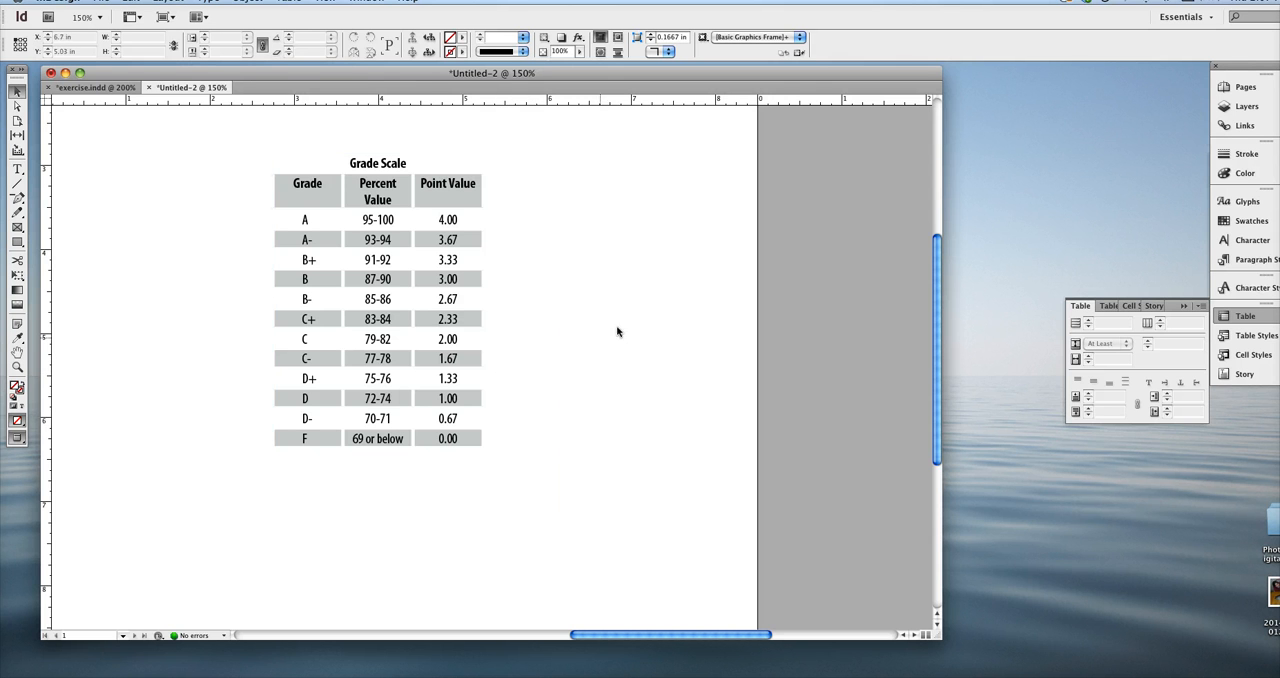
Nudge the table's text frame to about X 2.74 in, Y 2.86 in.
click(438, 210)
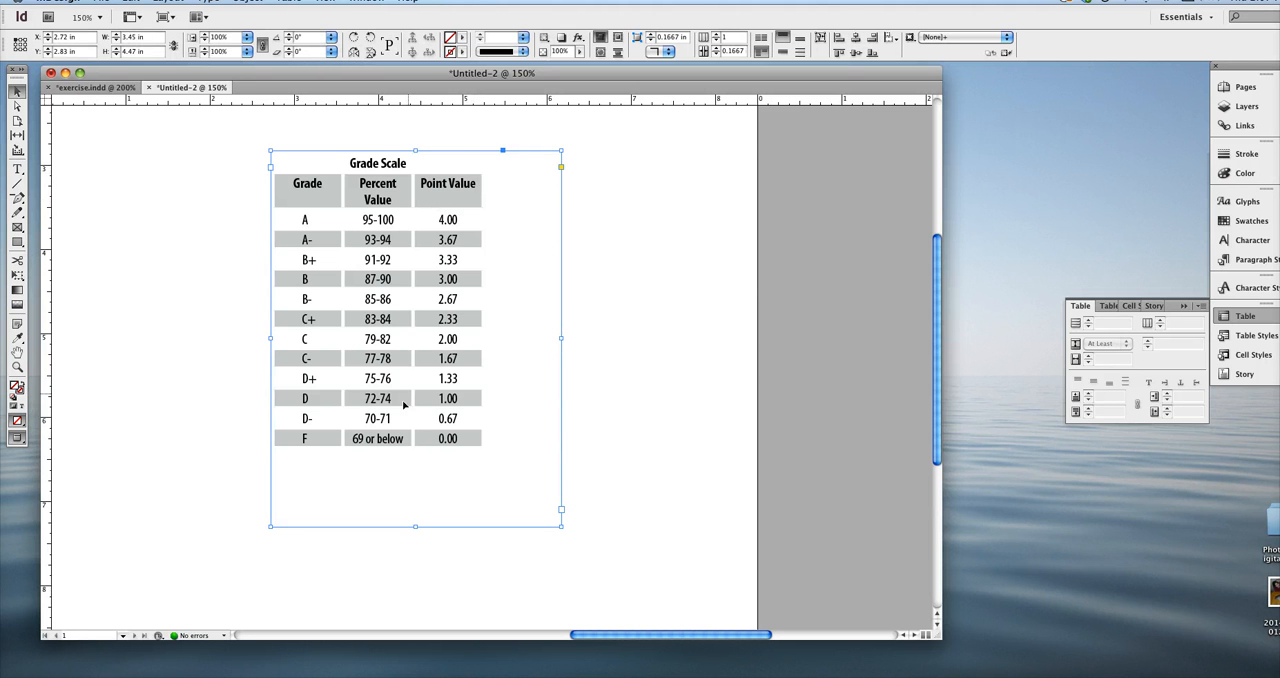
drag(313, 193, 315, 196)
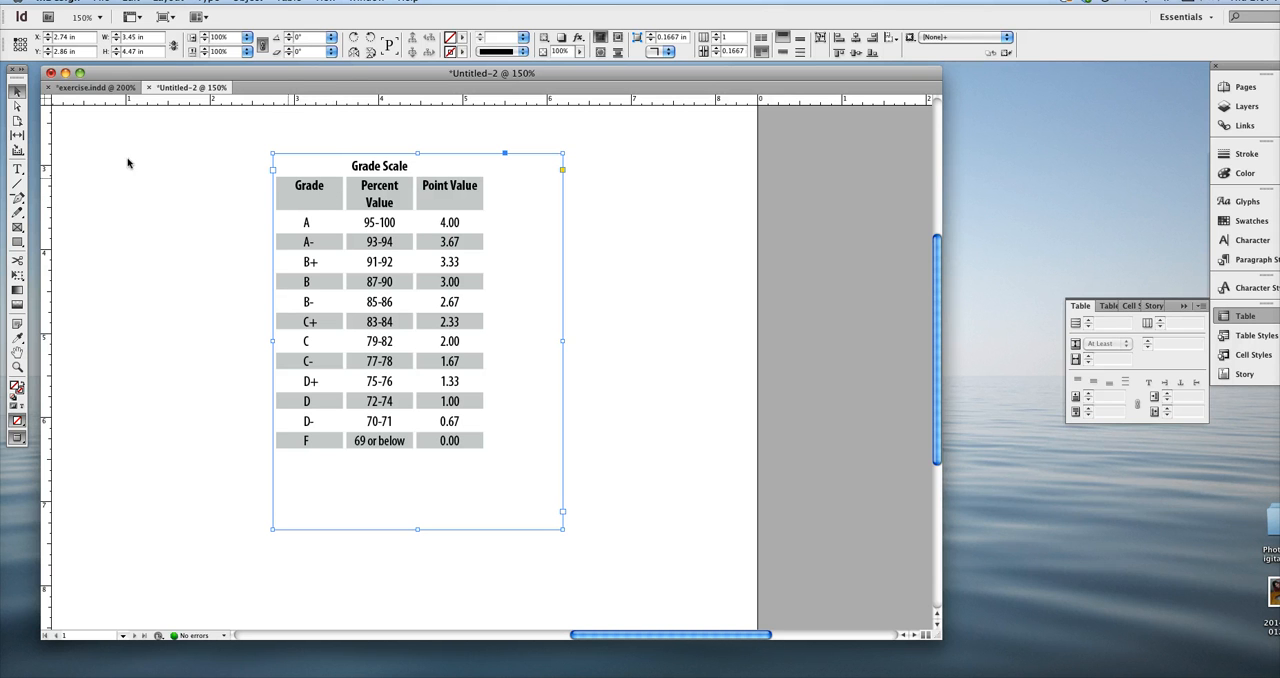
Select the Grade heading text in the table and open the table setup options.
click(17, 169)
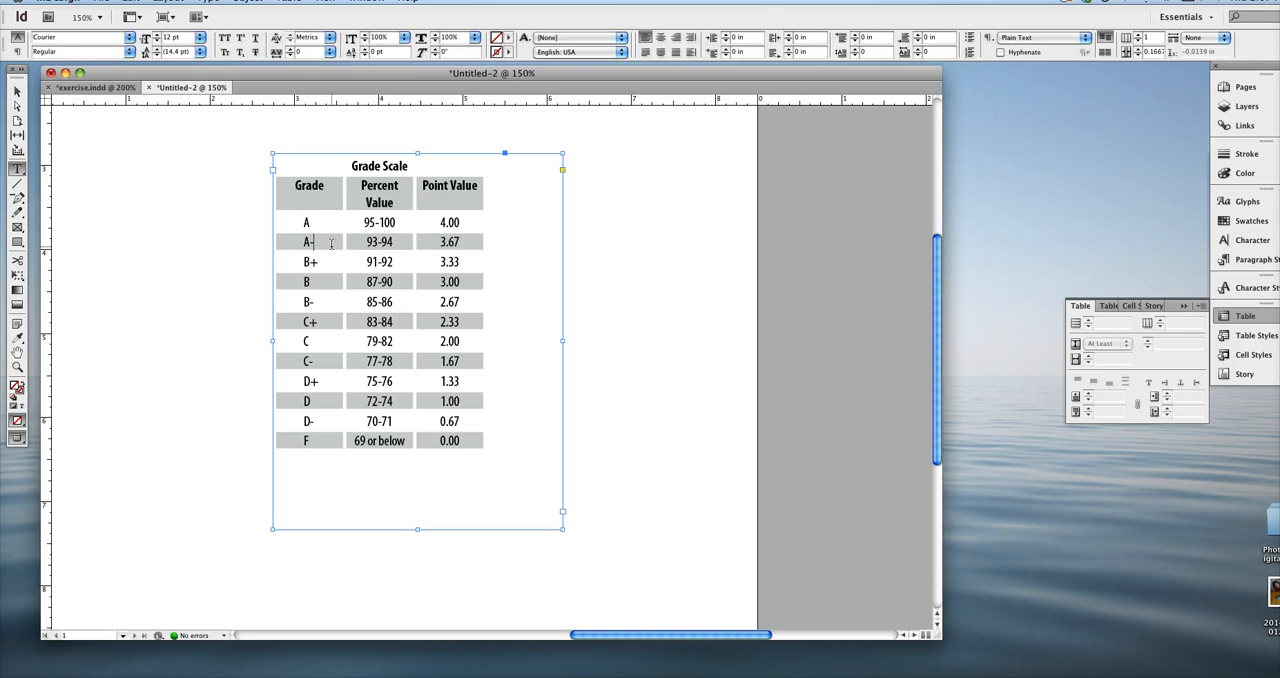
drag(314, 242, 287, 180)
click(316, 195)
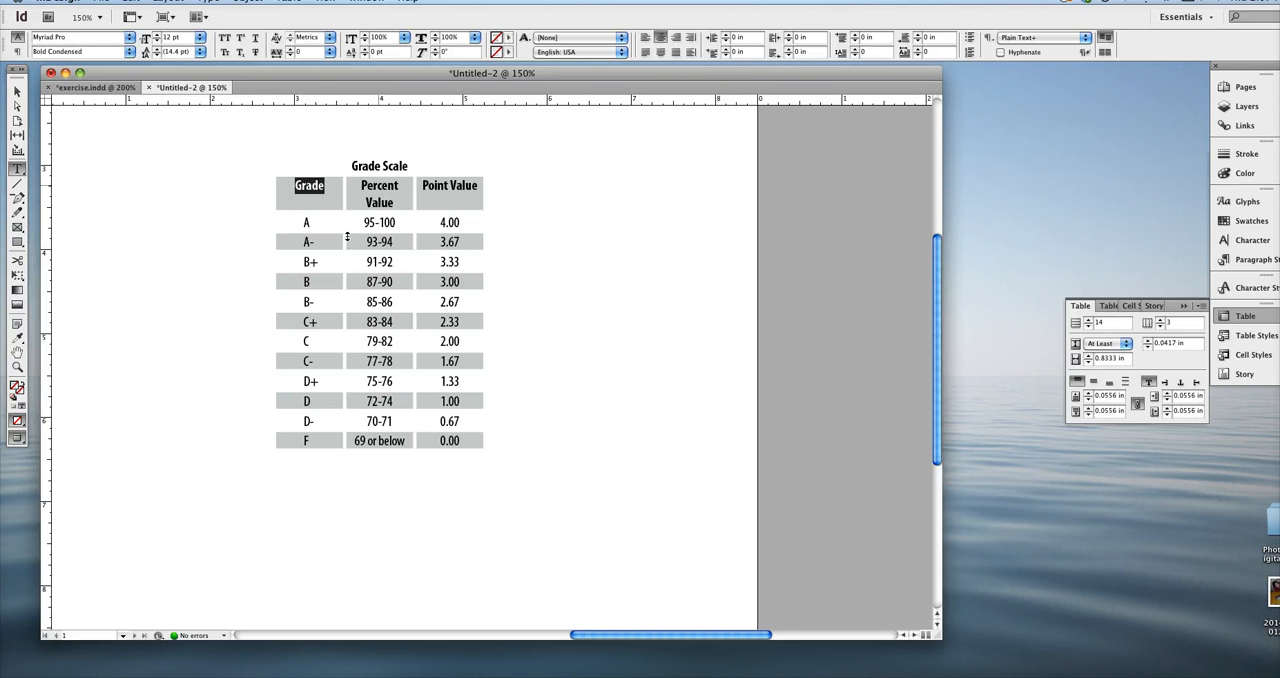
click(290, 5)
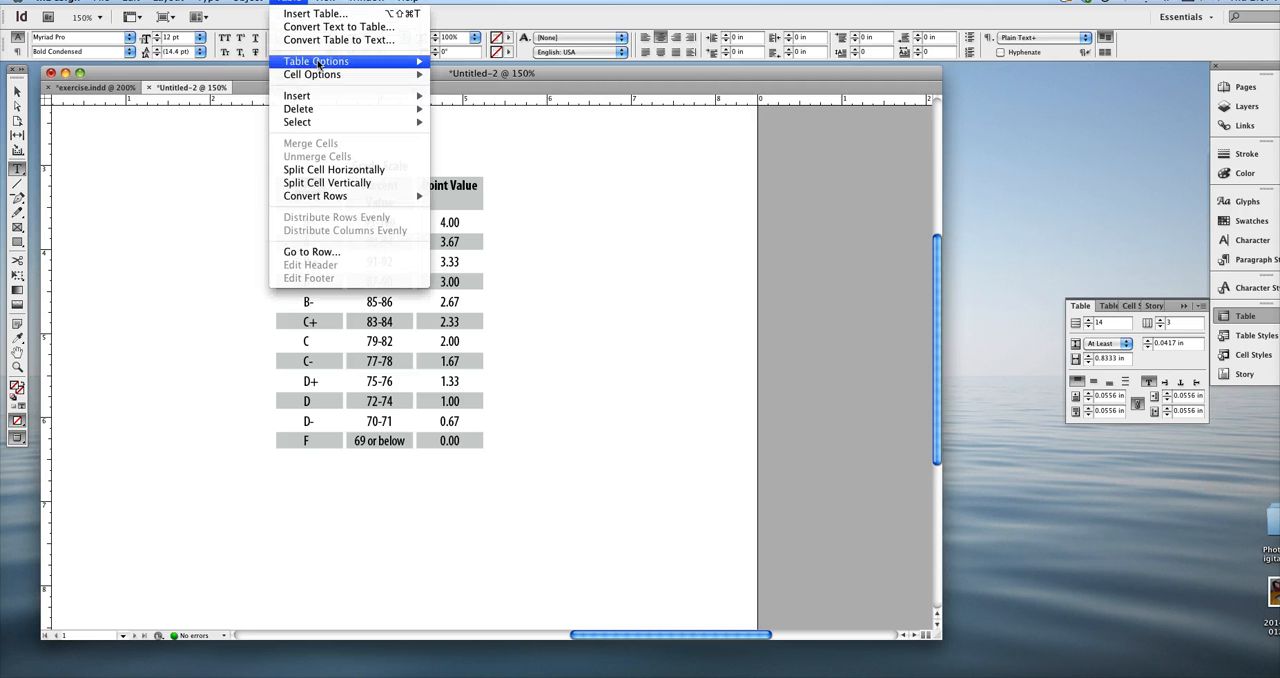
mouse_move(380, 62)
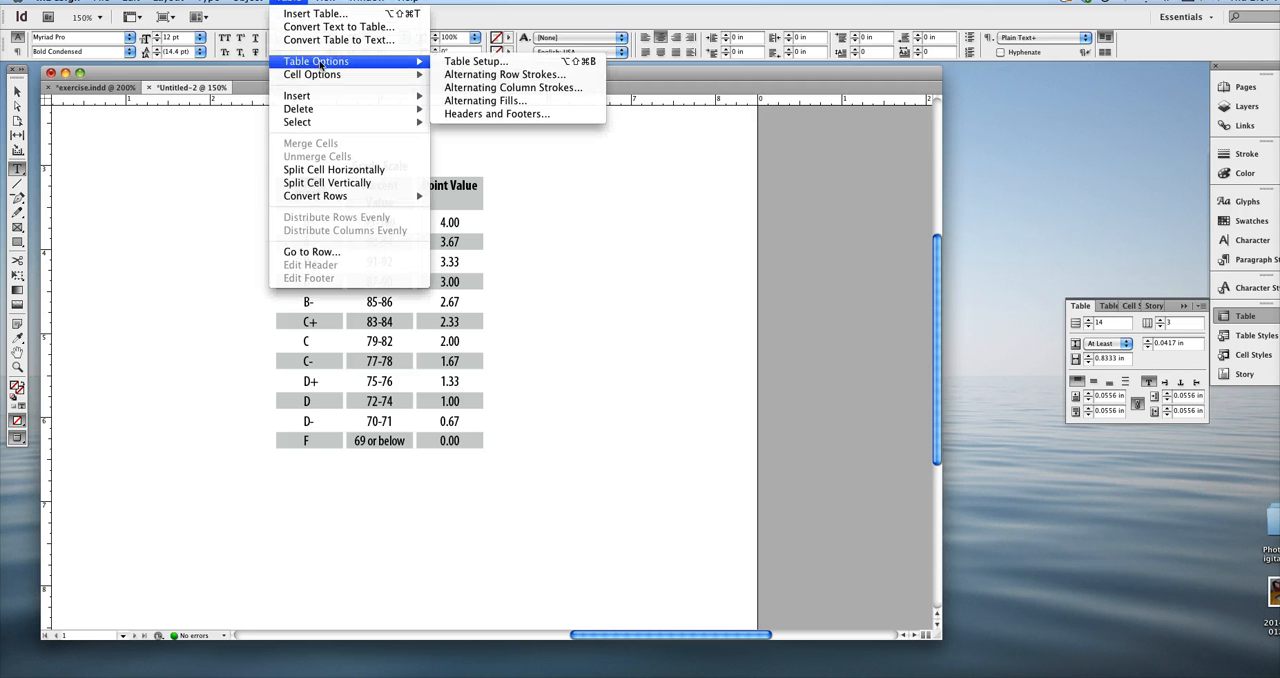
click(505, 75)
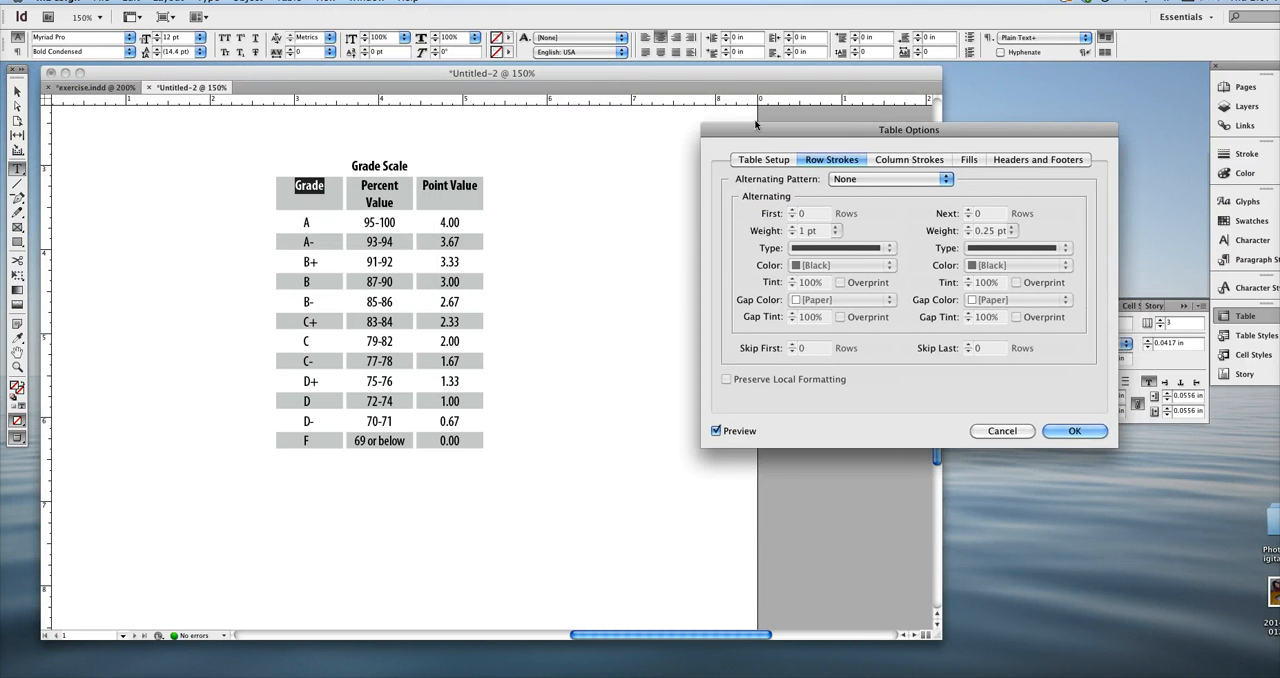
drag(870, 130, 706, 109)
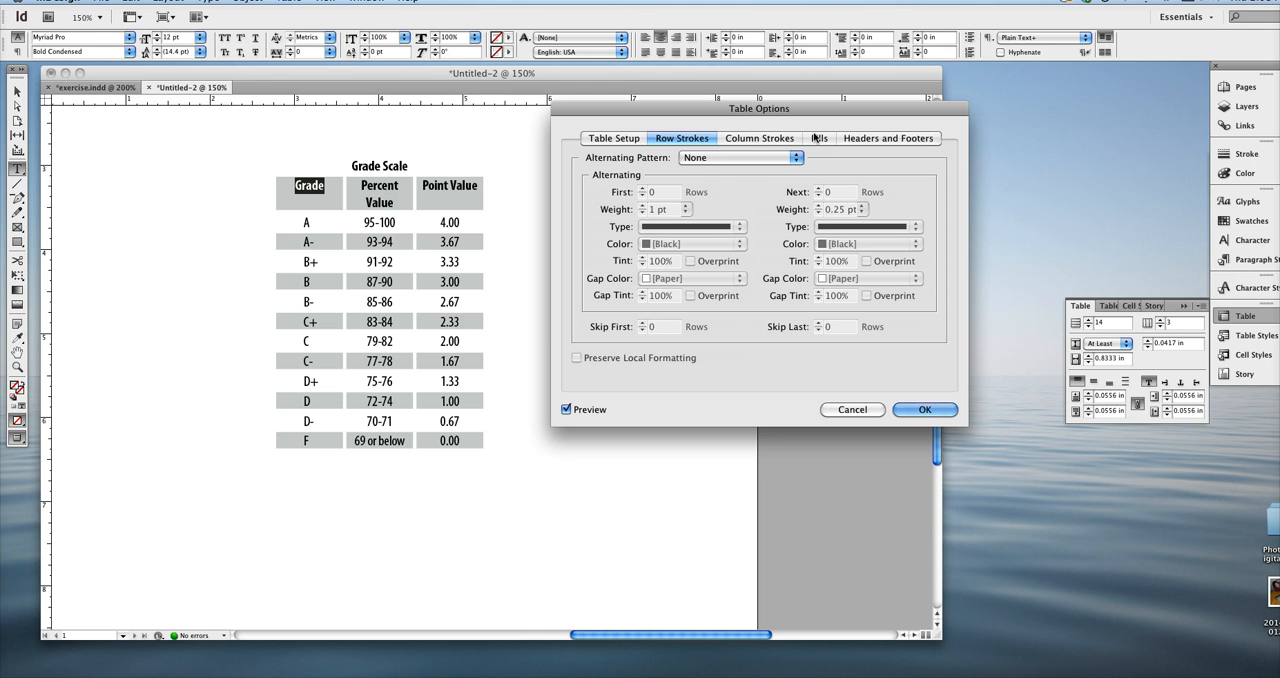
click(614, 139)
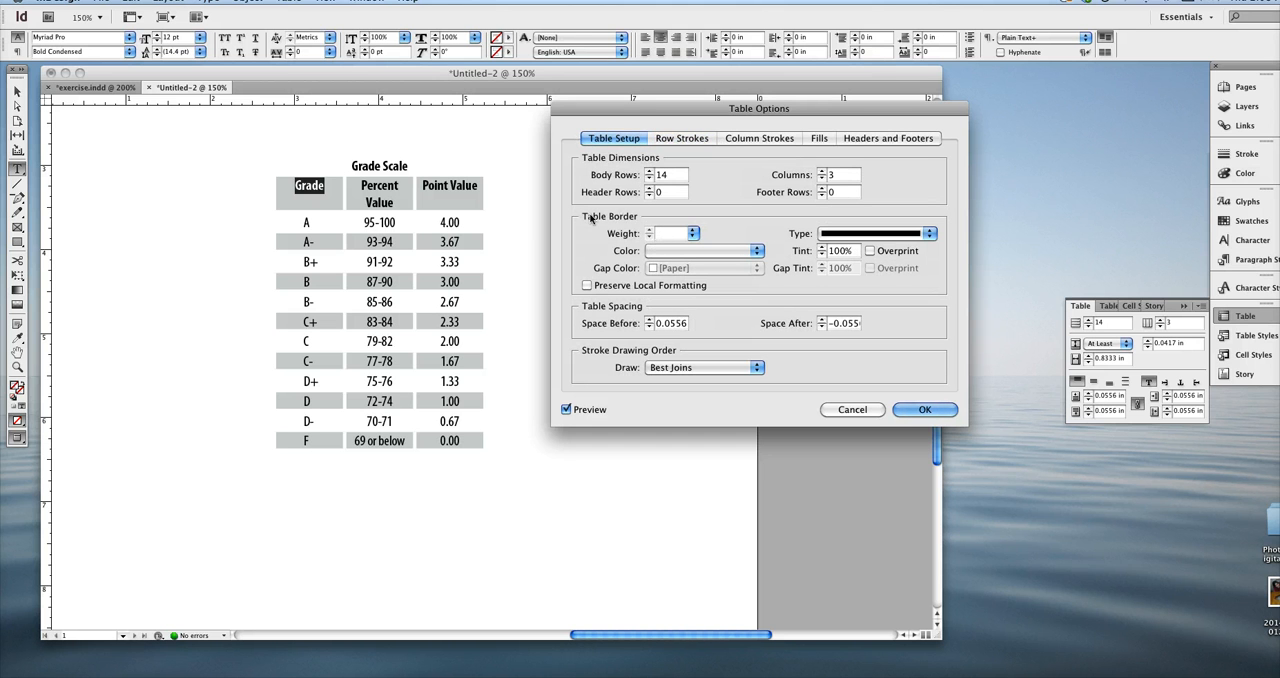
Set the table border to a 2 pt weight, [Black] colour and Dashed type.
click(693, 233)
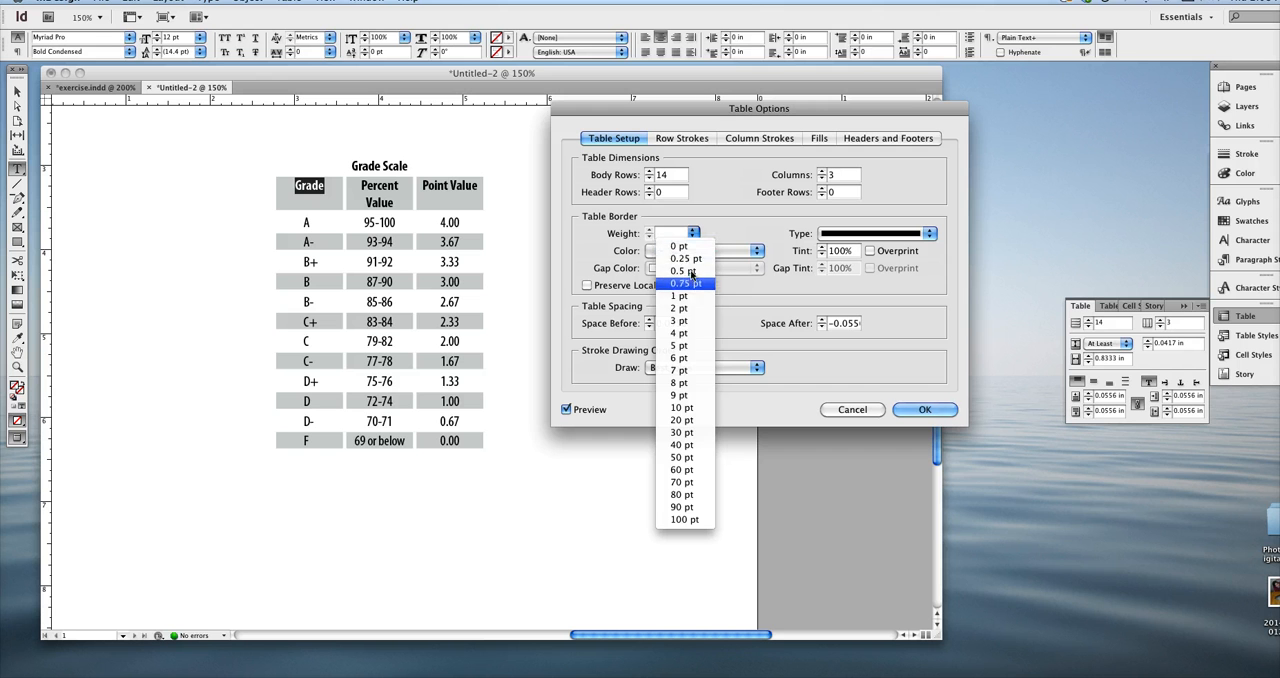
click(687, 309)
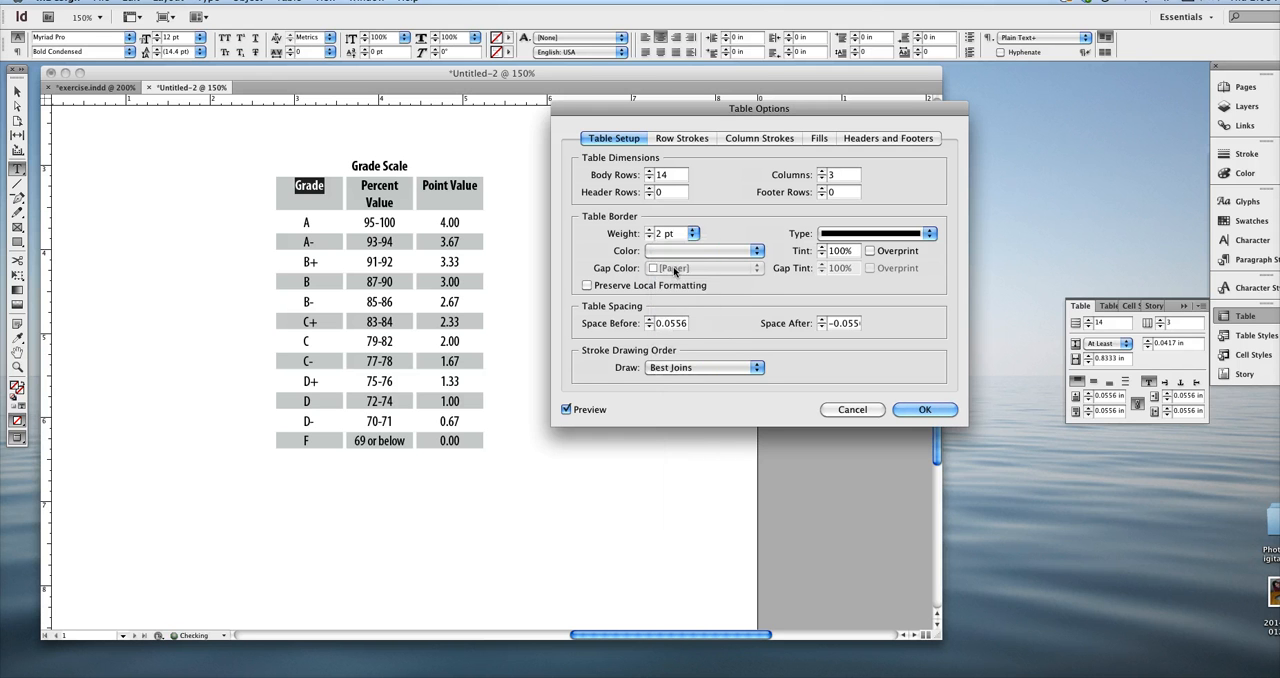
click(685, 257)
click(690, 298)
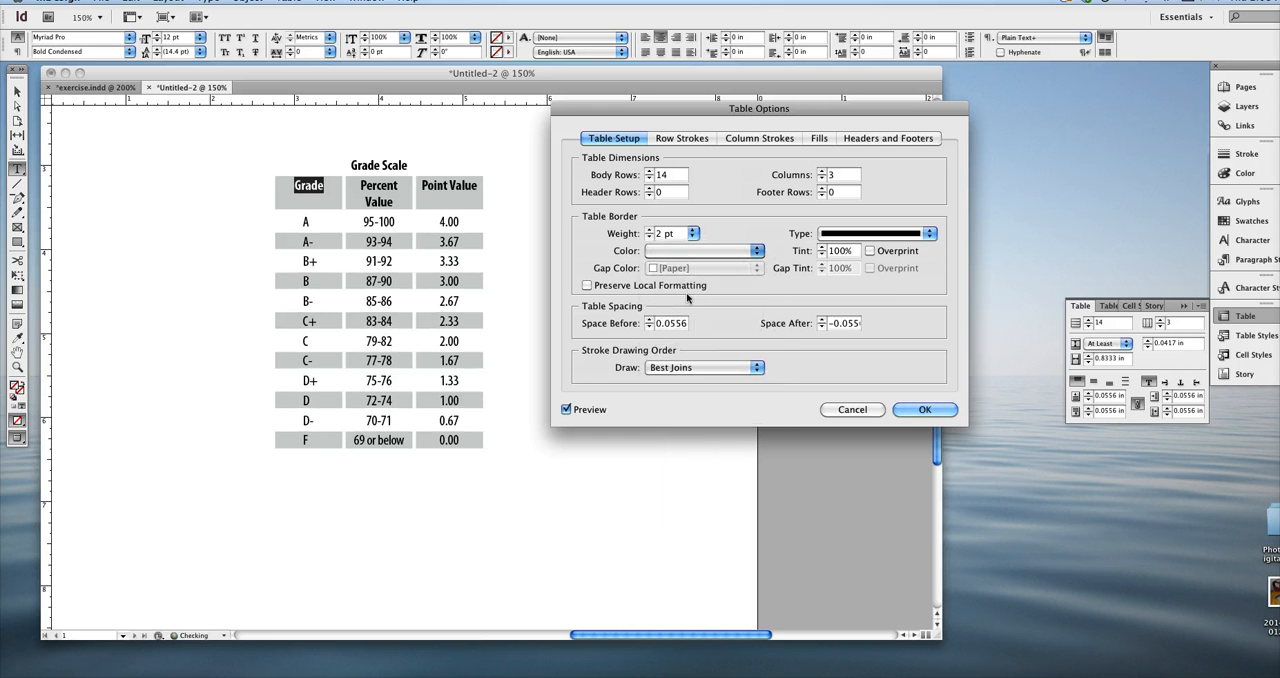
click(922, 235)
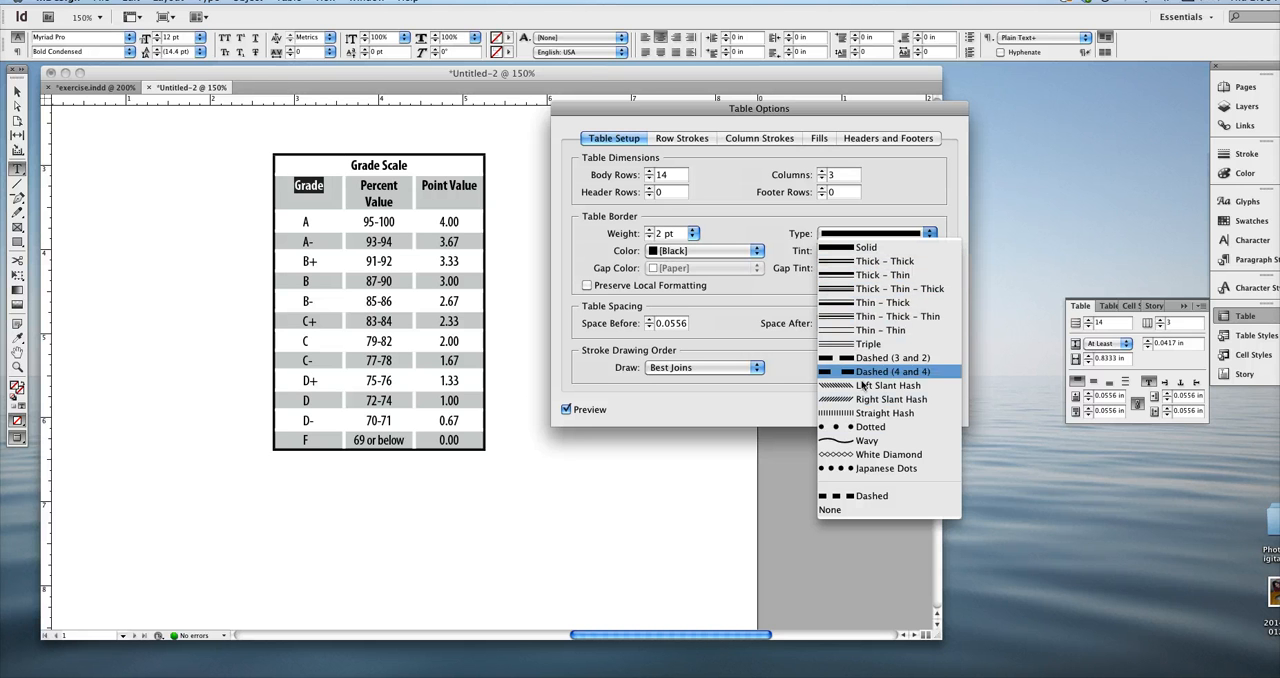
click(866, 496)
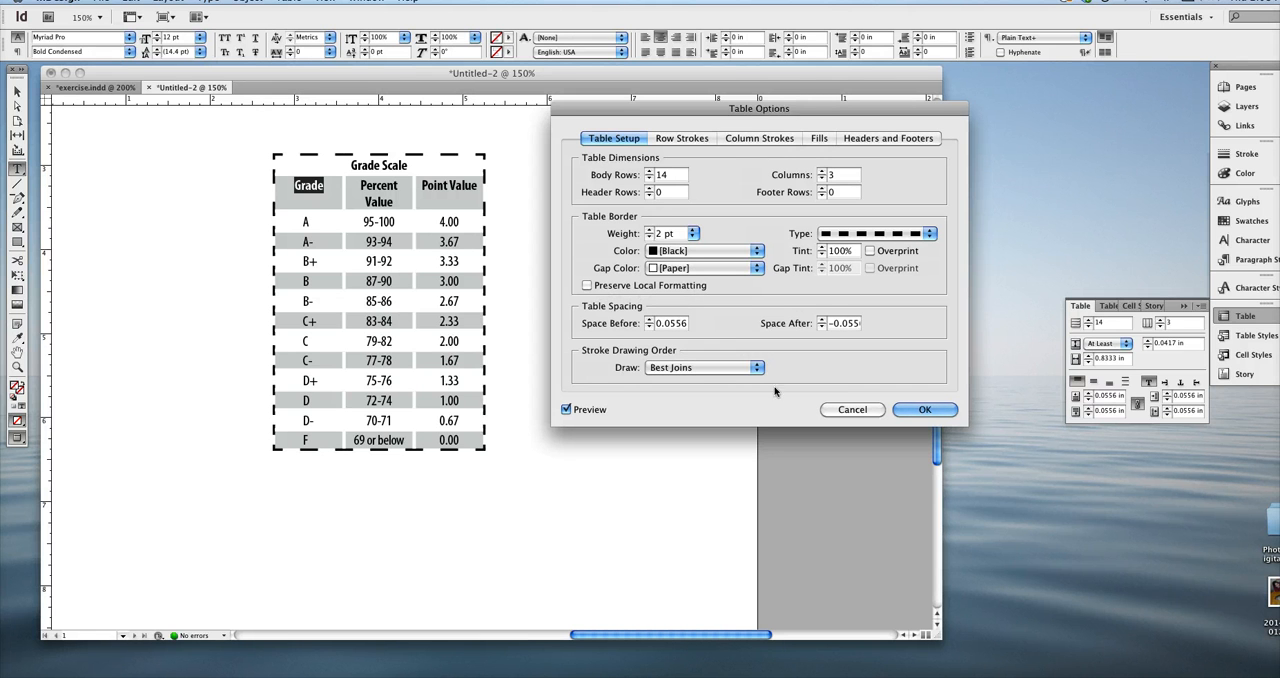
Try Preserve Local Formatting on the table border and switch it off again.
click(587, 286)
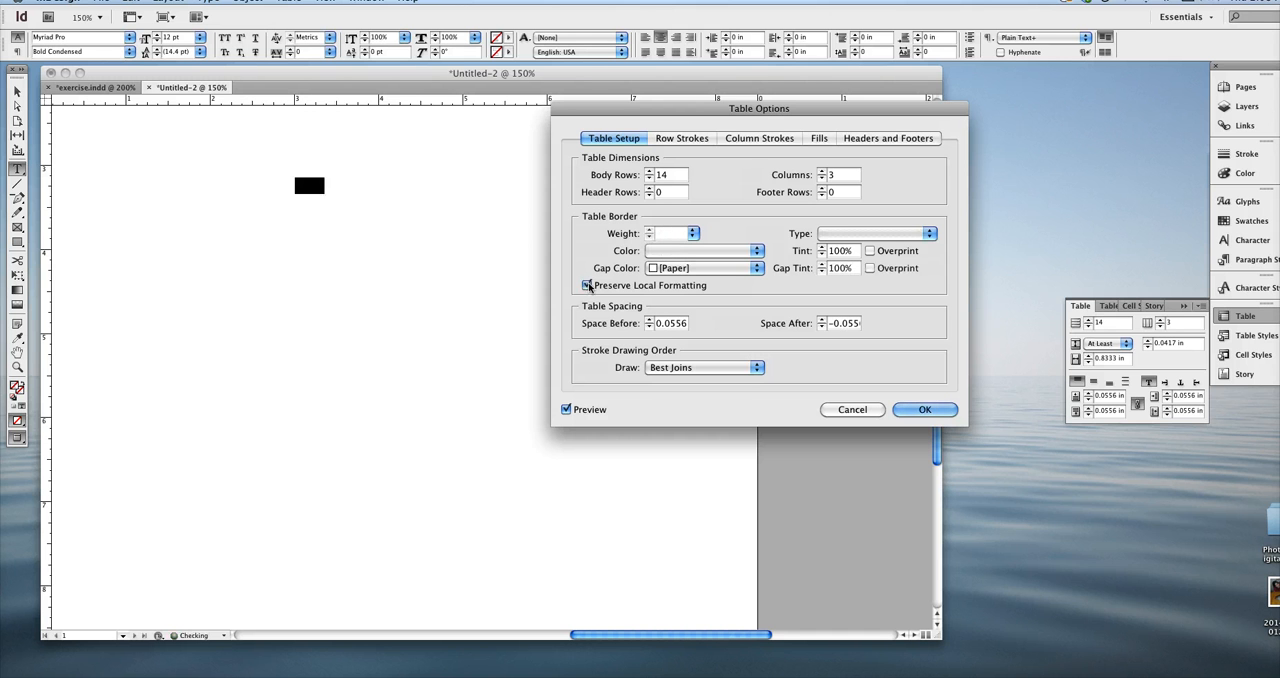
click(587, 286)
click(588, 286)
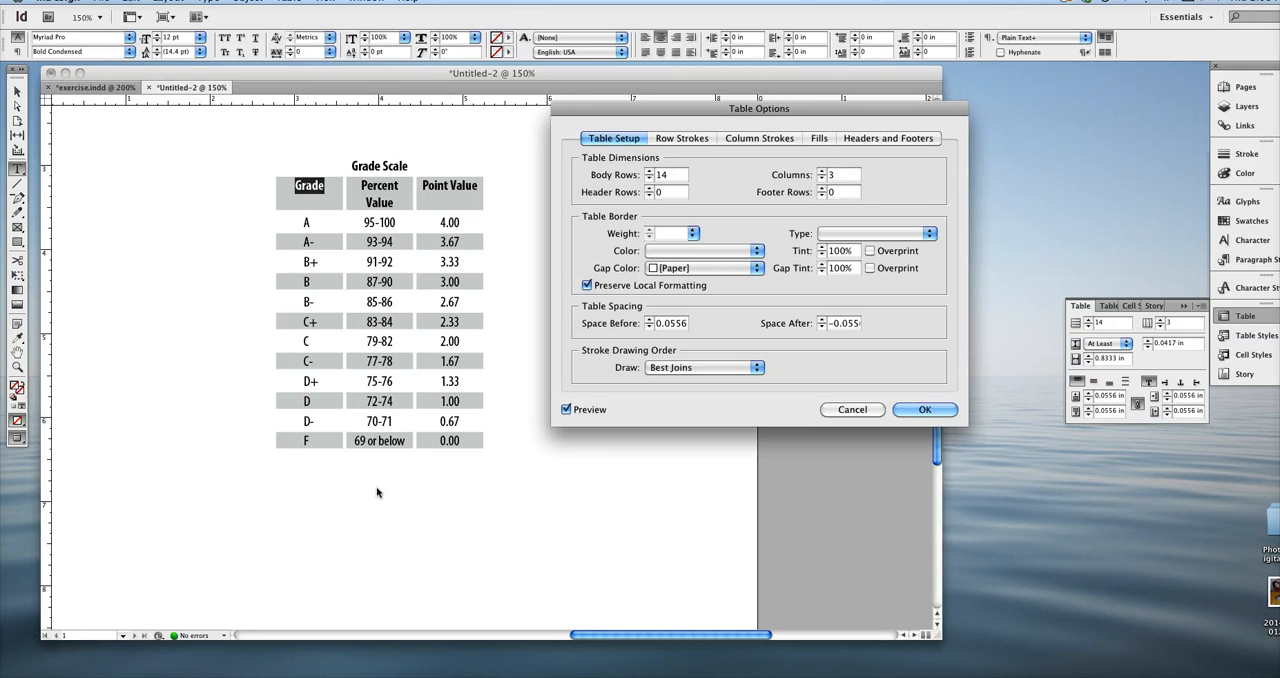
click(587, 286)
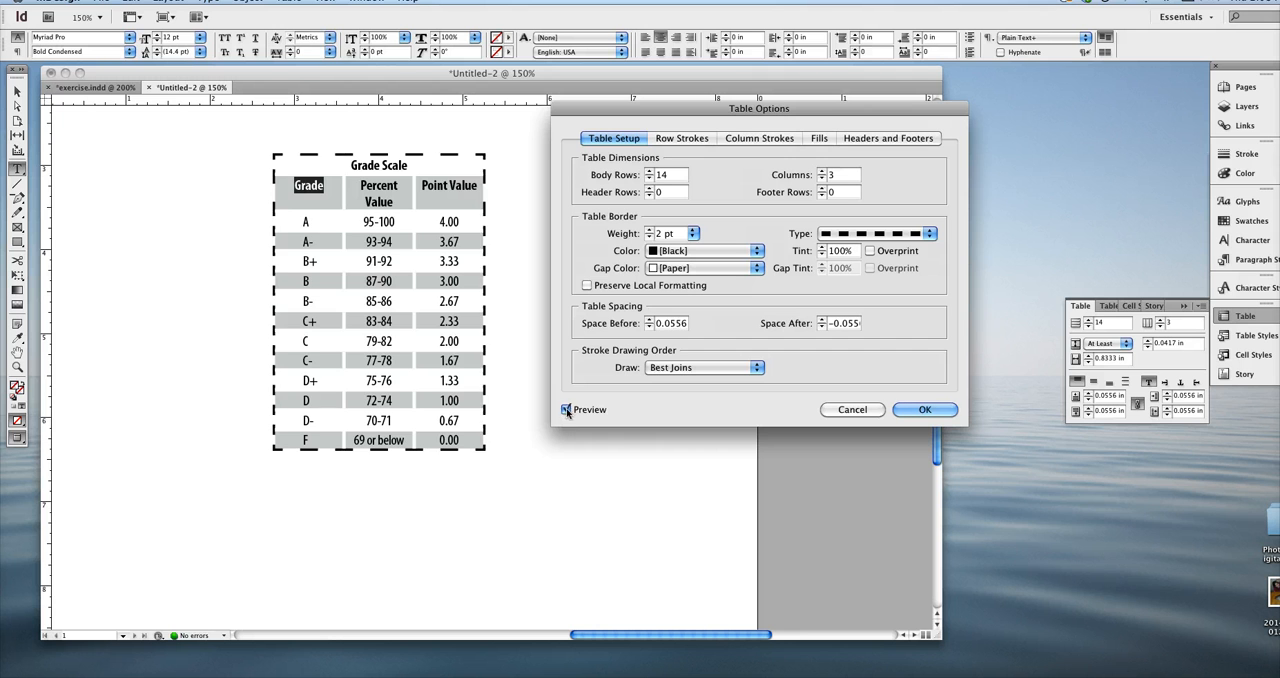
Compare the table with the preview off and on, and apply the table options.
click(566, 410)
click(566, 410)
click(566, 410)
click(566, 410)
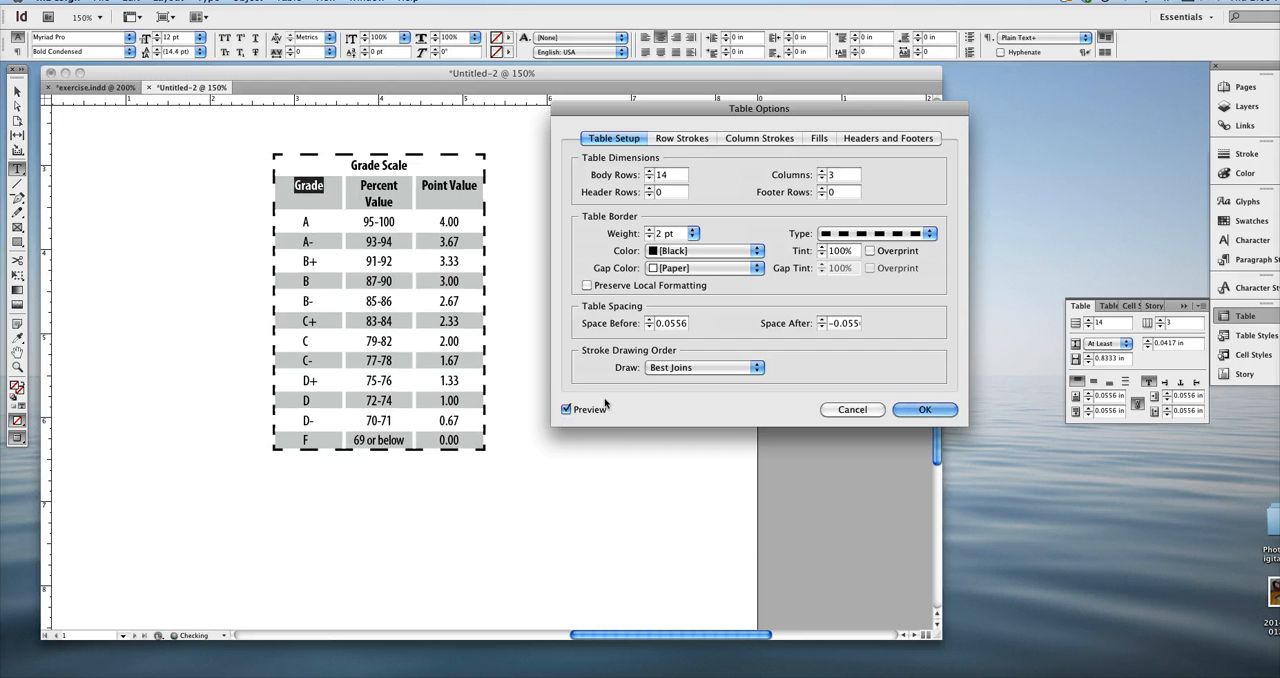
click(923, 409)
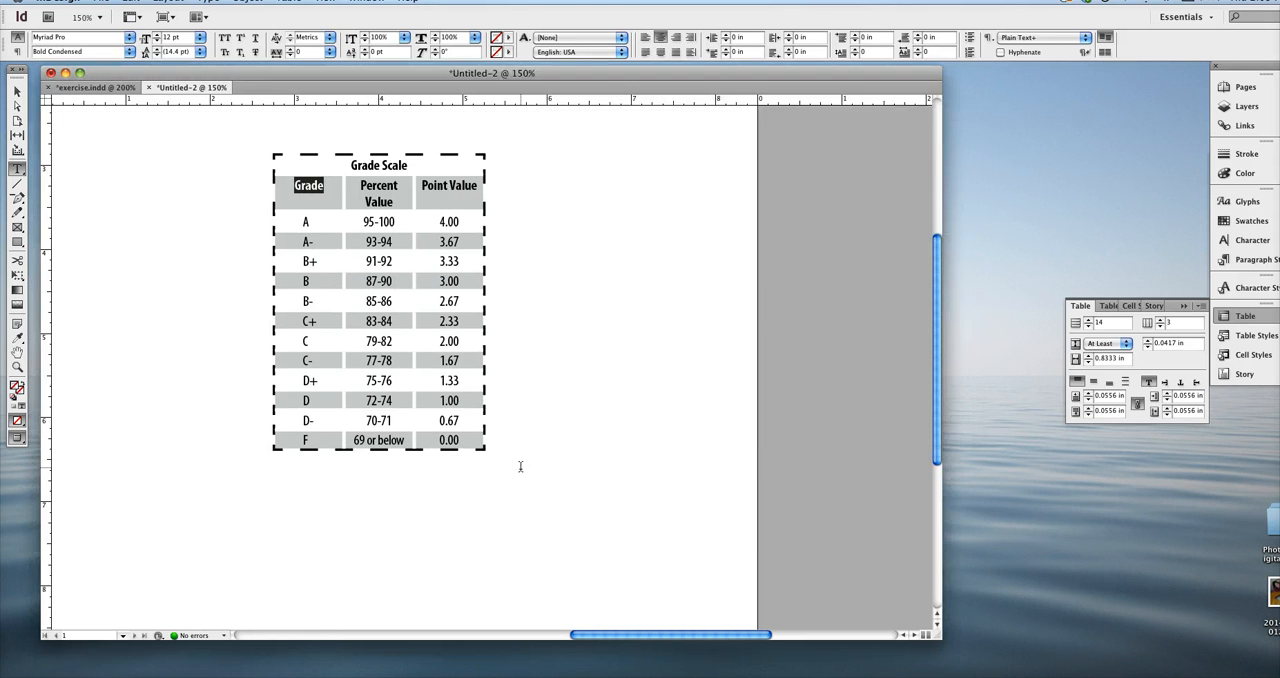